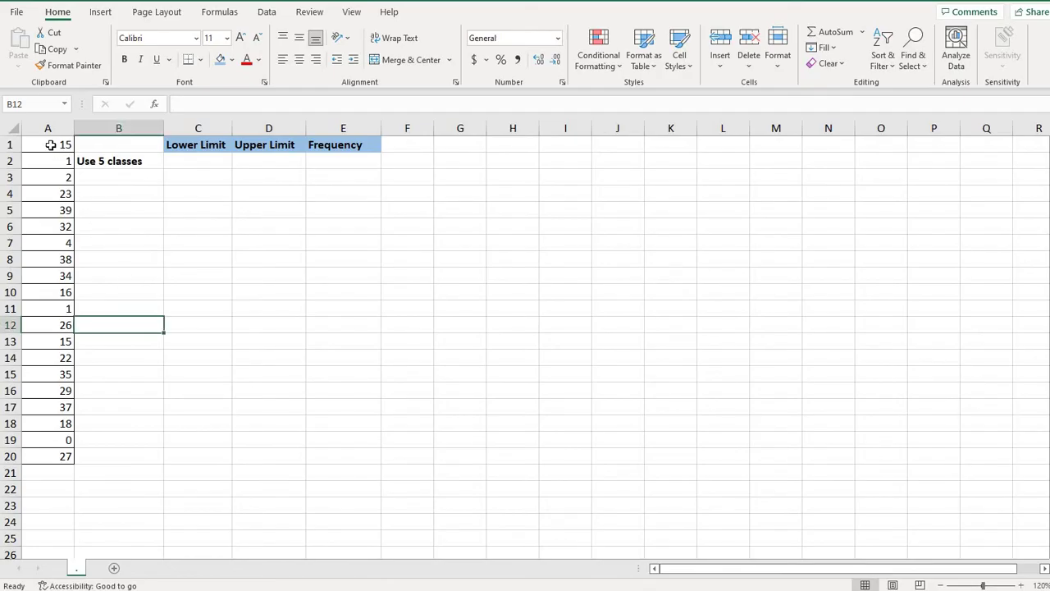
Sort only A1:A20 ascending so the values run from 0 to 39
drag(50, 144, 63, 456)
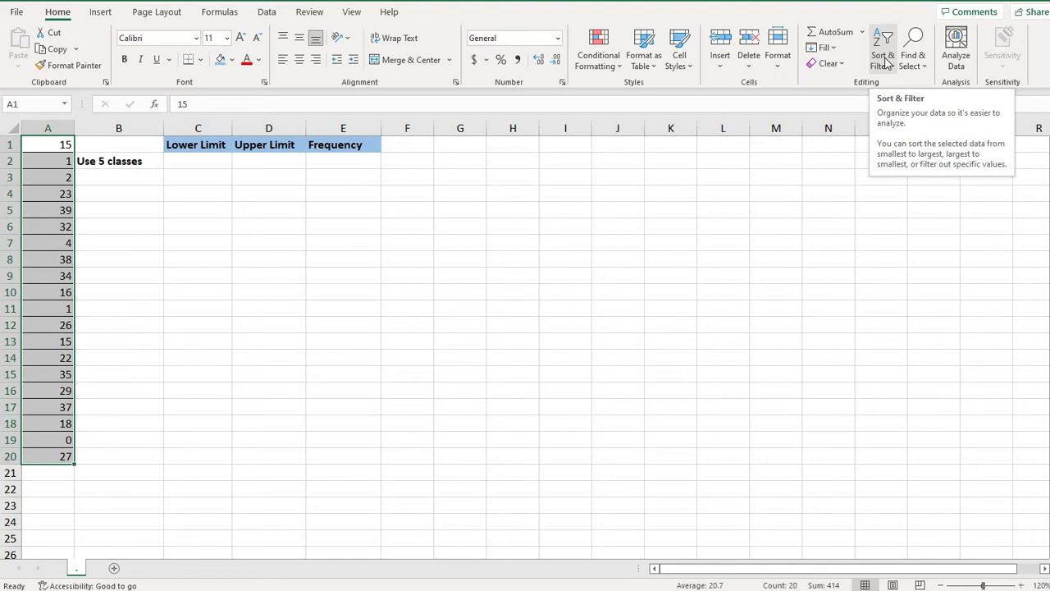
click(886, 62)
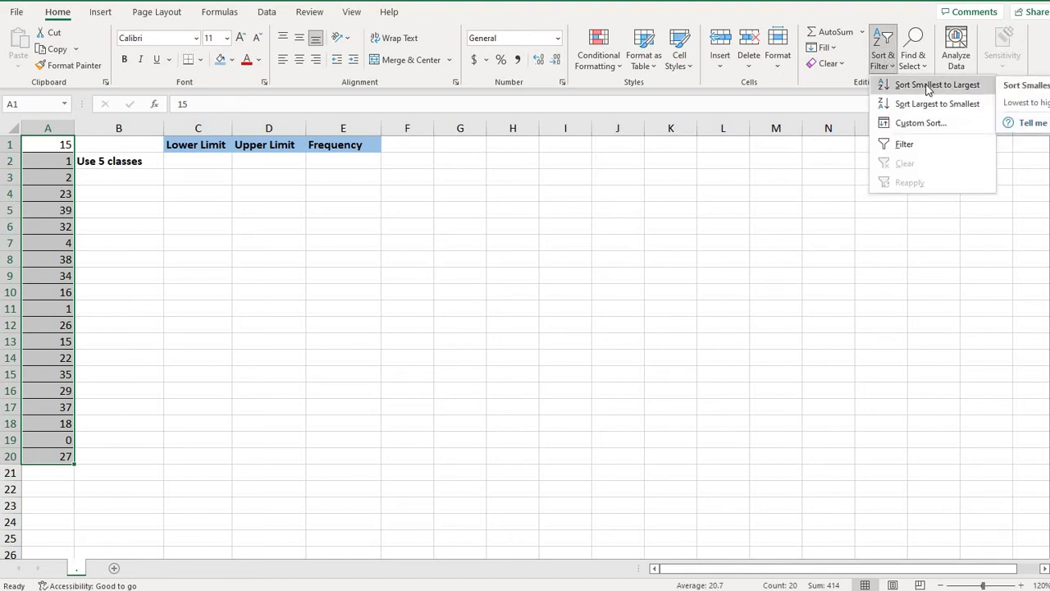
click(928, 85)
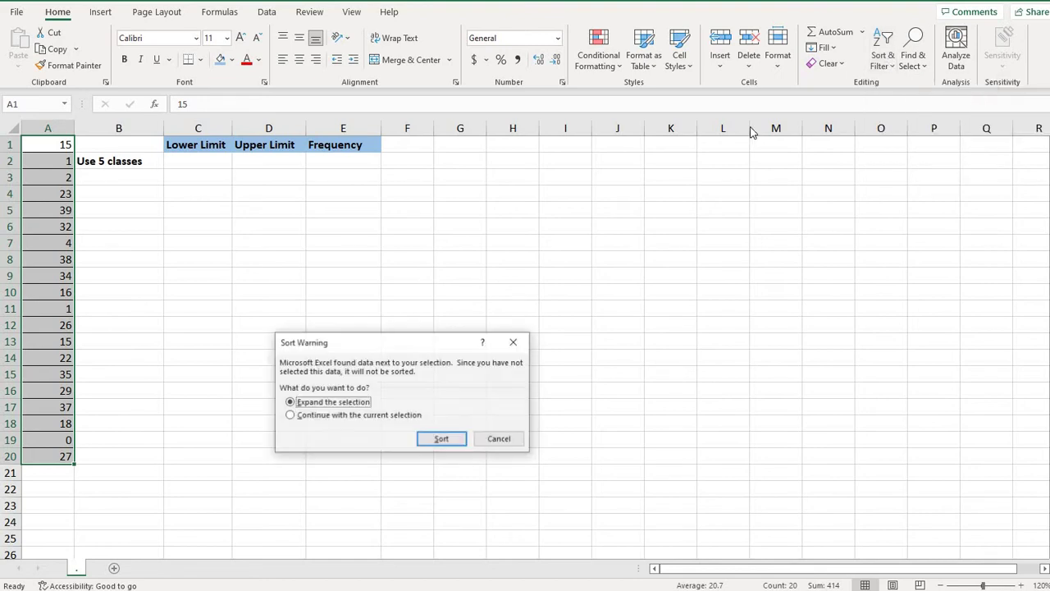
click(291, 420)
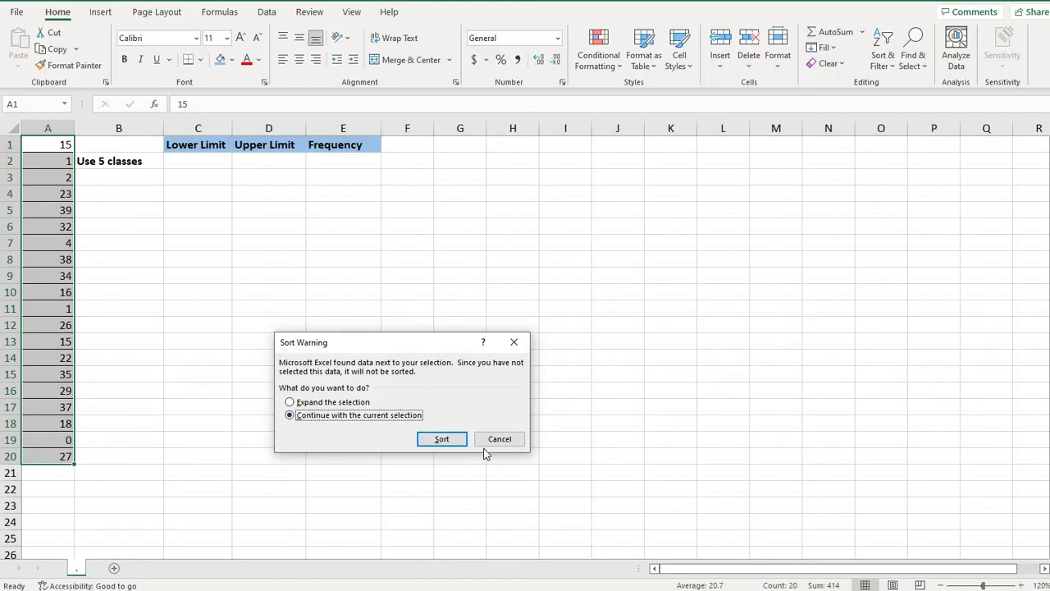
click(437, 439)
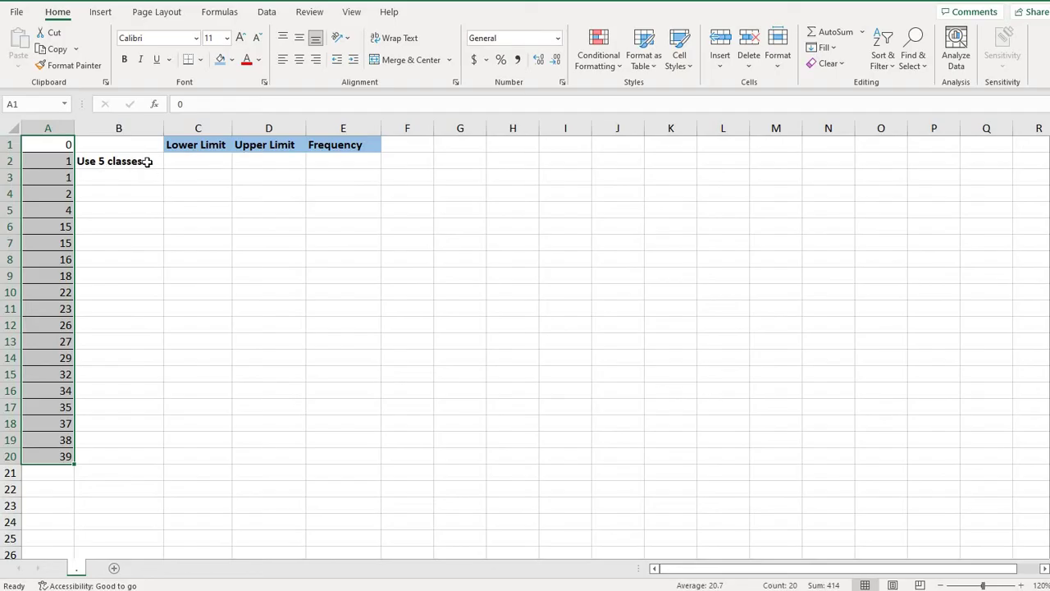
Enter =(MAX(A1:A20)-MIN(A1:A20))/5 in B3, giving a class width of 7.8
click(113, 180)
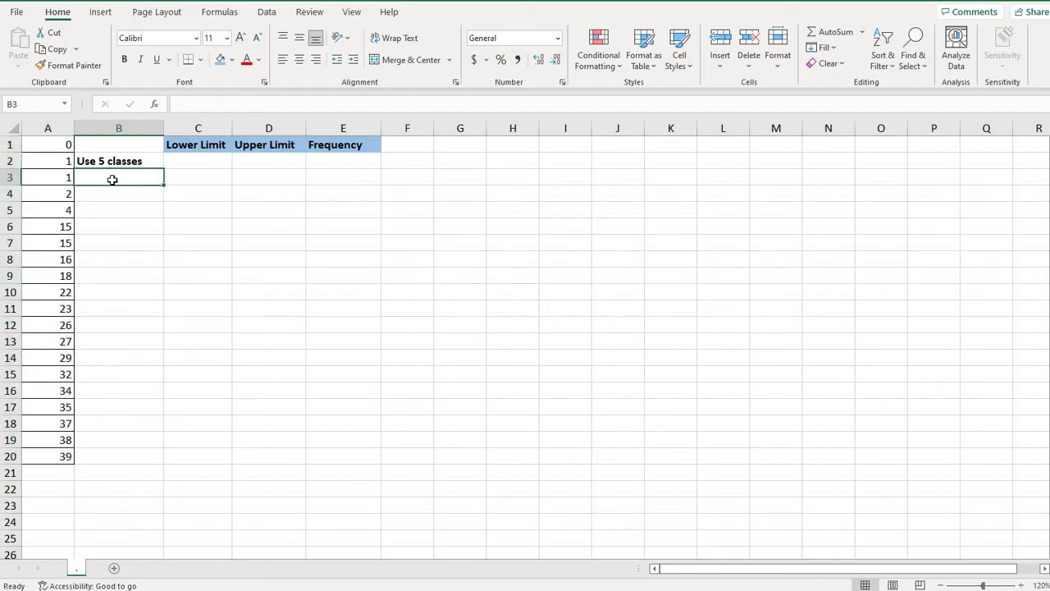
text(=)
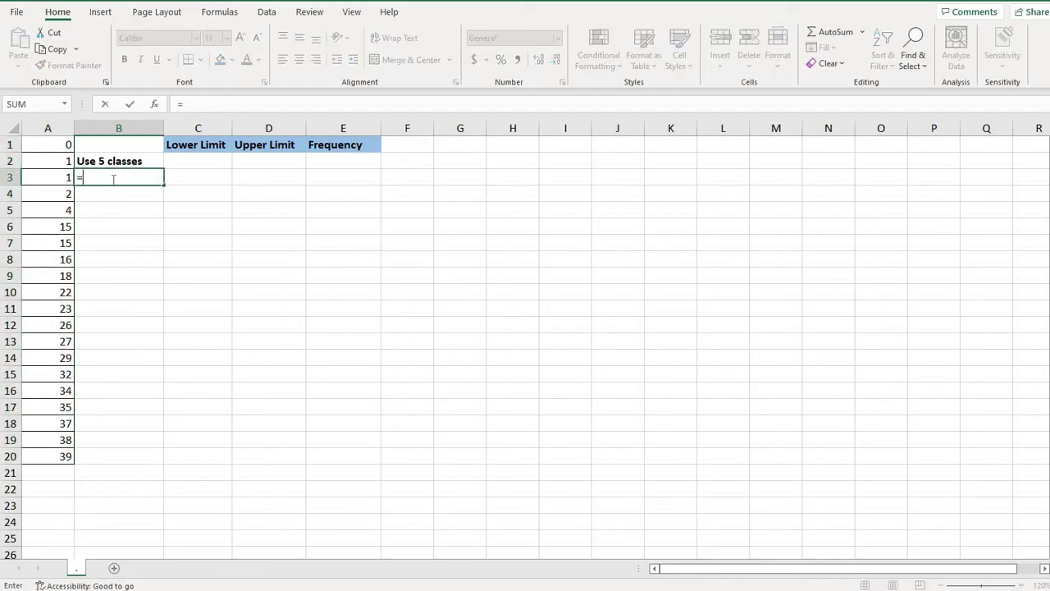
text((max)
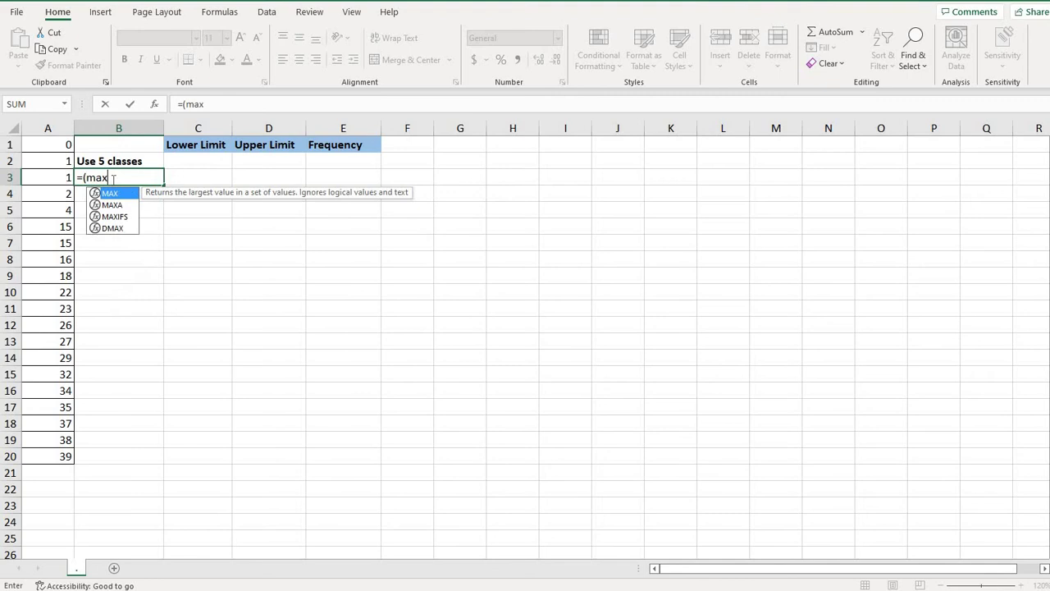
text(()
drag(49, 145, 42, 178)
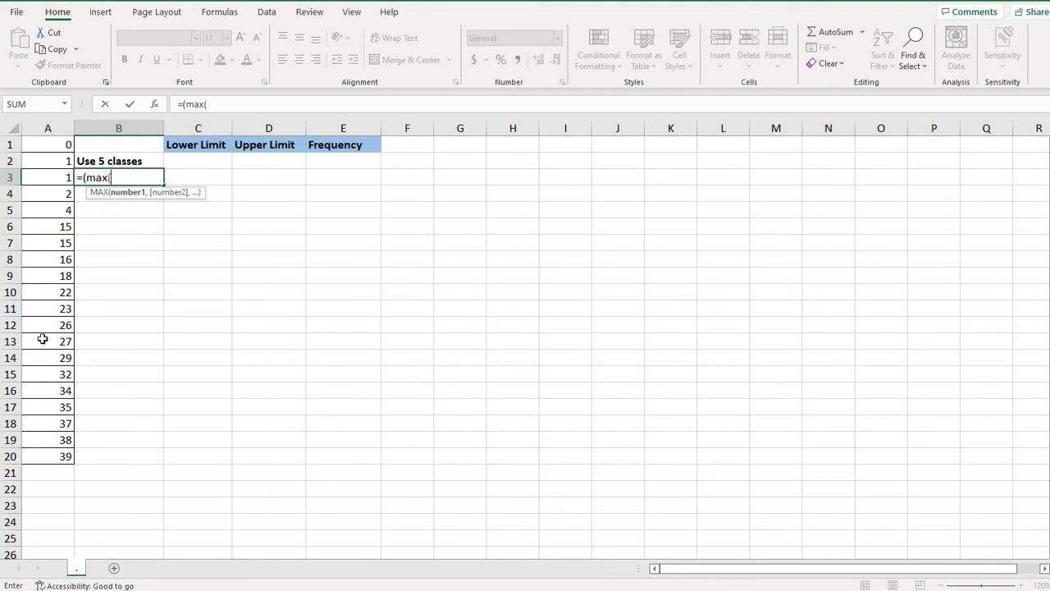
drag(36, 450, 45, 441)
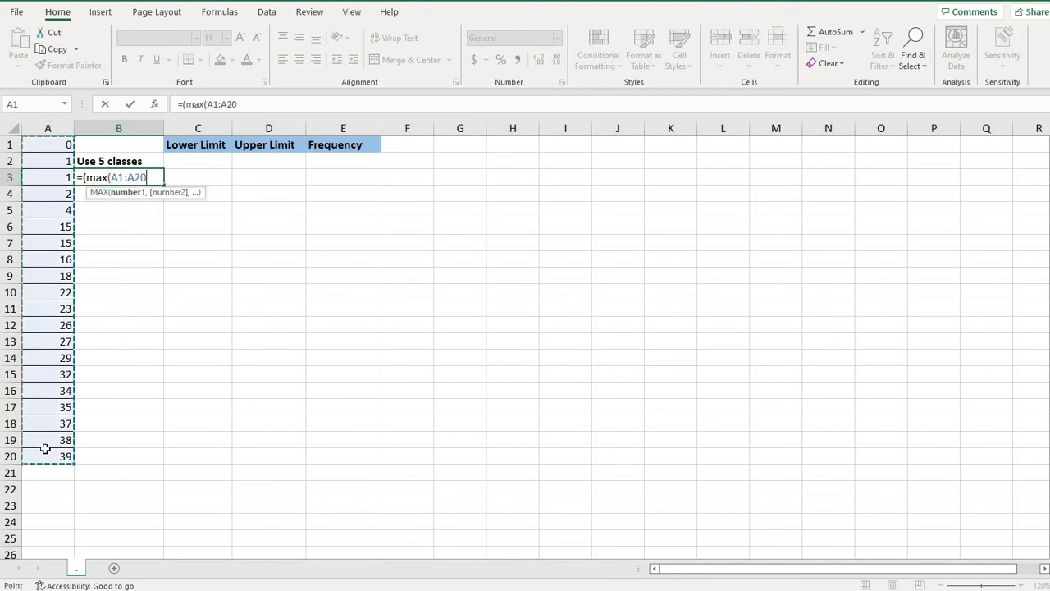
text())
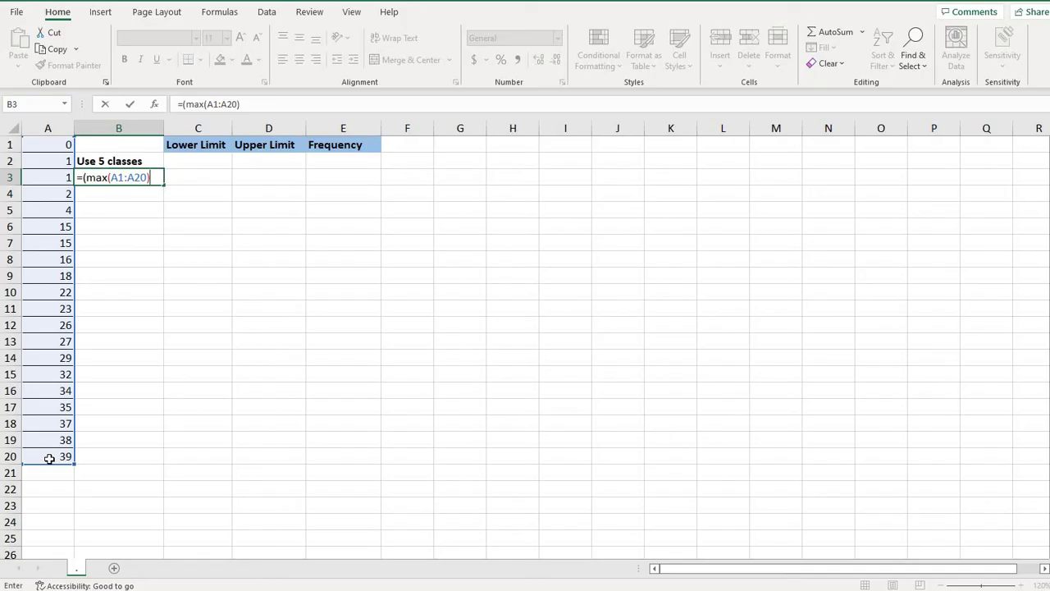
text(-min()
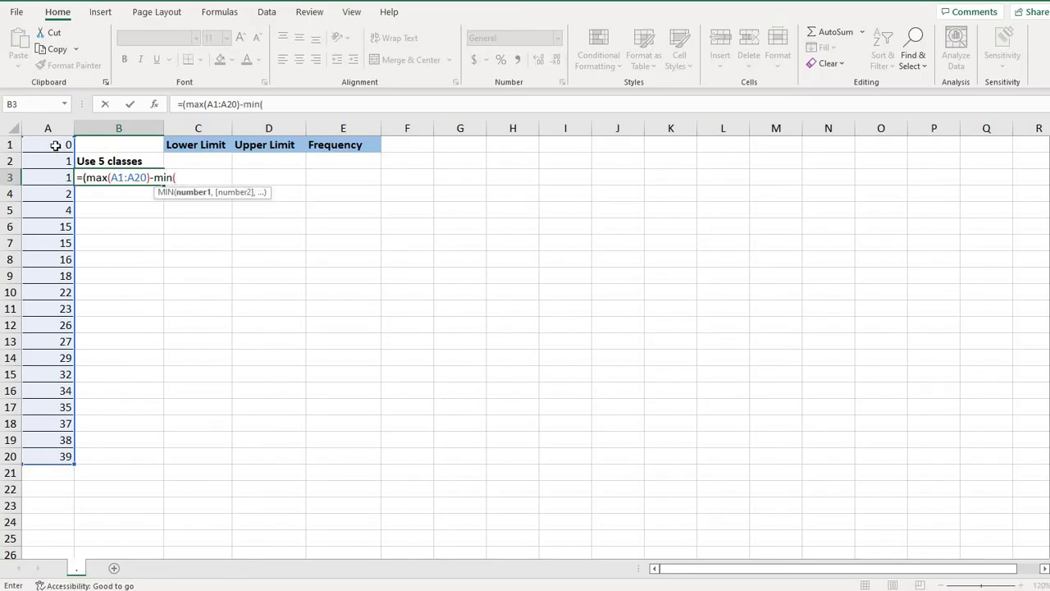
drag(49, 145, 152, 450)
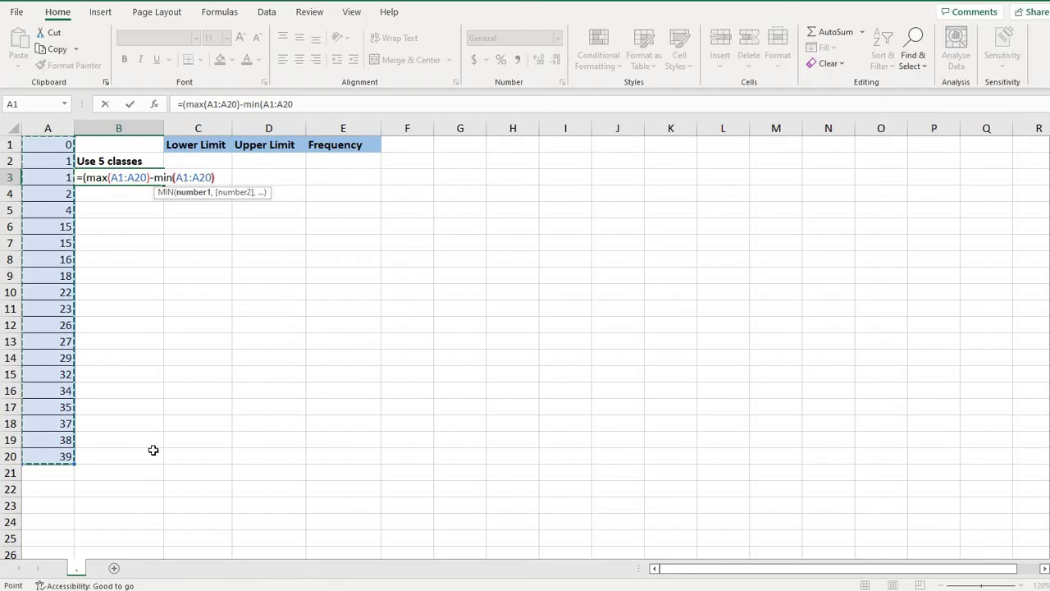
text())
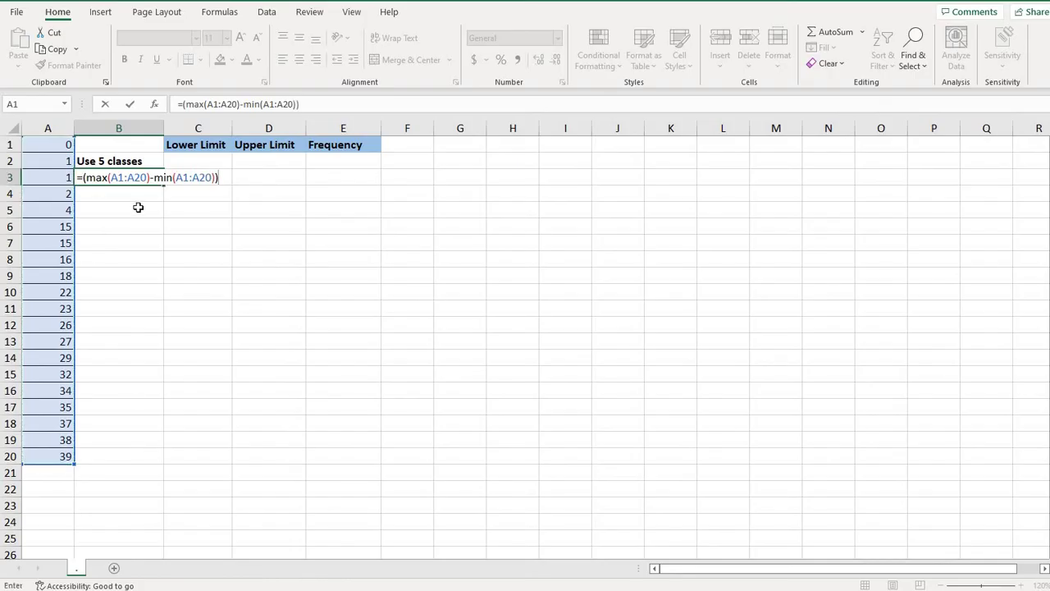
text())
text(/5)
key(Return)
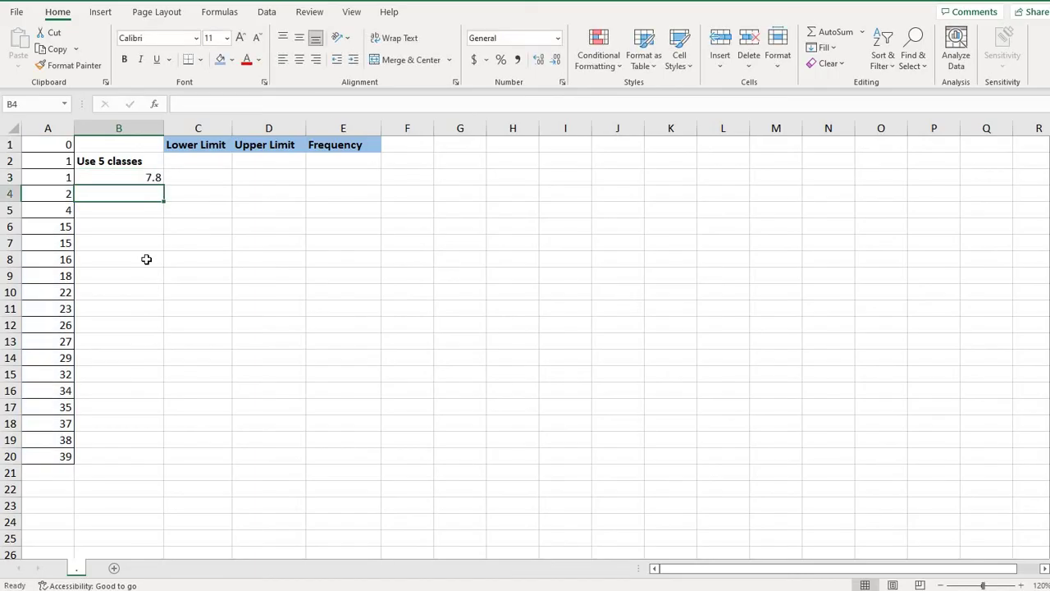
Add the note 'Round Up!!!' in B4, below the 7.8 class width
click(151, 177)
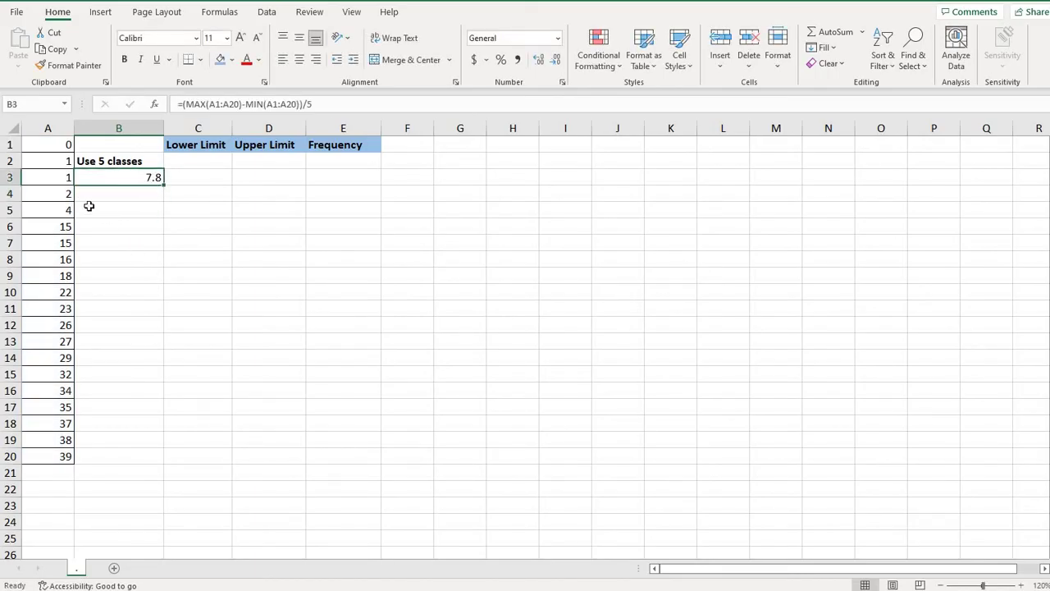
key(Down)
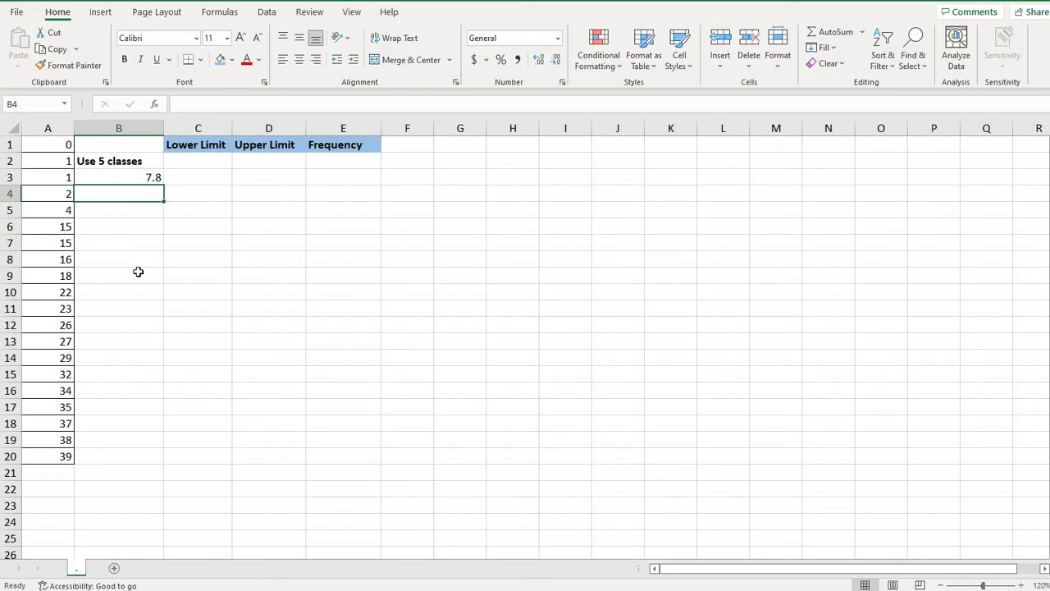
text(Roundd)
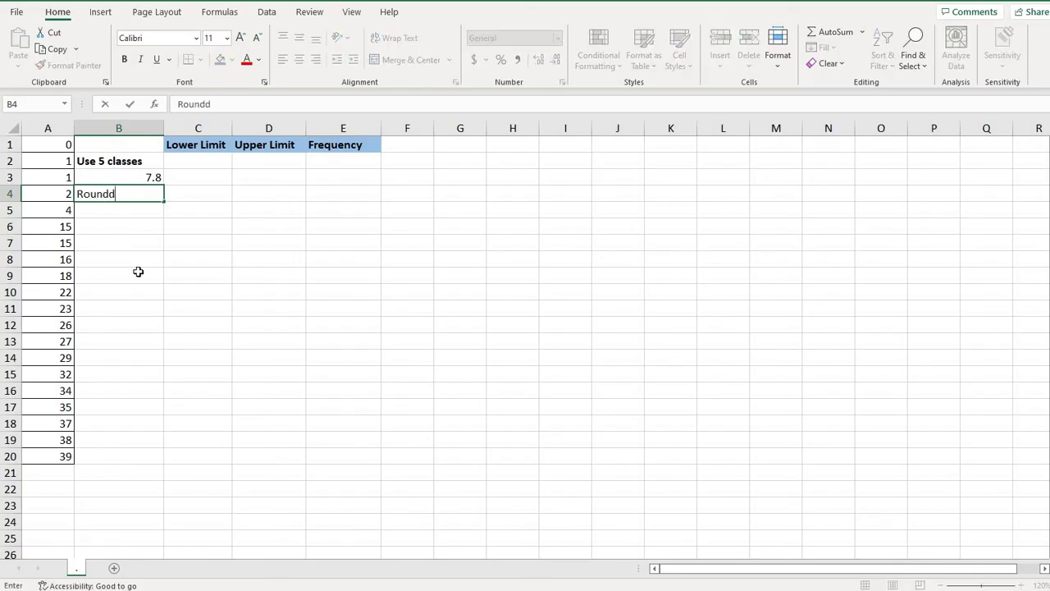
key(BackSpace)
text(UP)
key(BackSpace)
text(p!!!)
key(Return)
Label B5 'Class Width' and enter the rounded width 8 in B6
text(C)
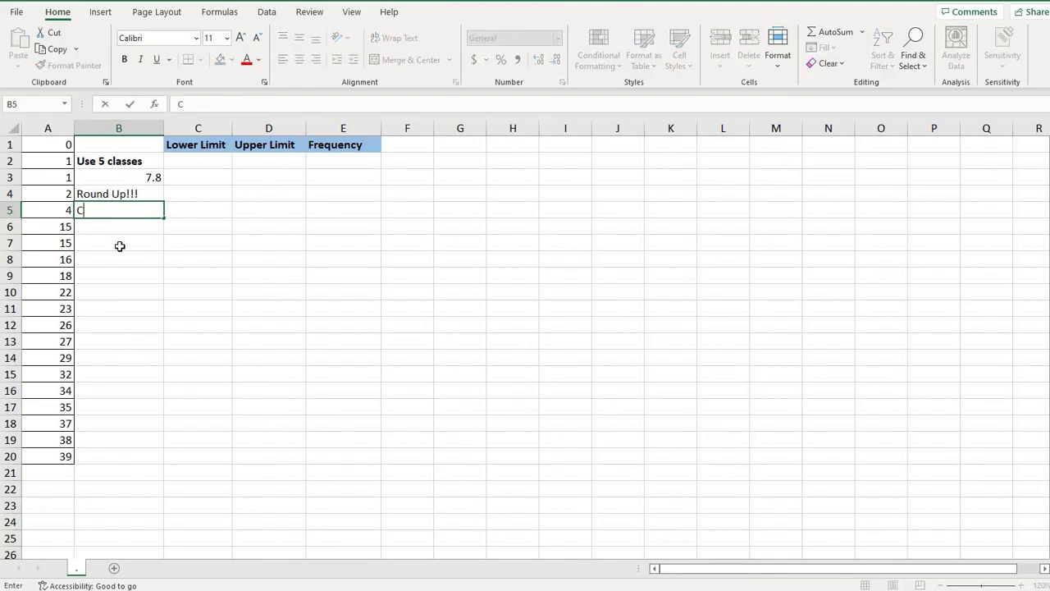
text(lass Width)
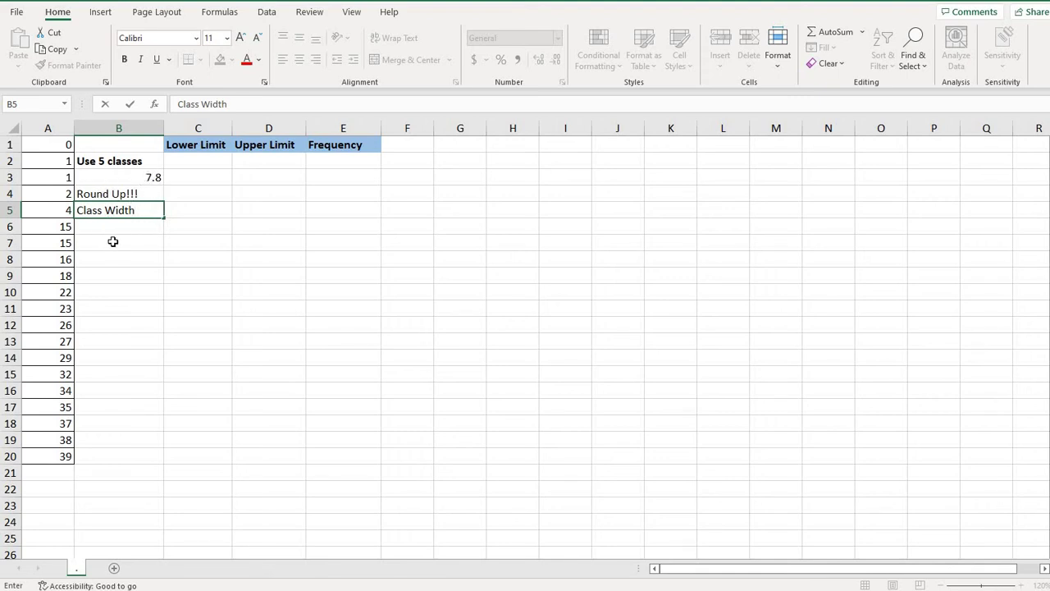
key(Return)
text(8)
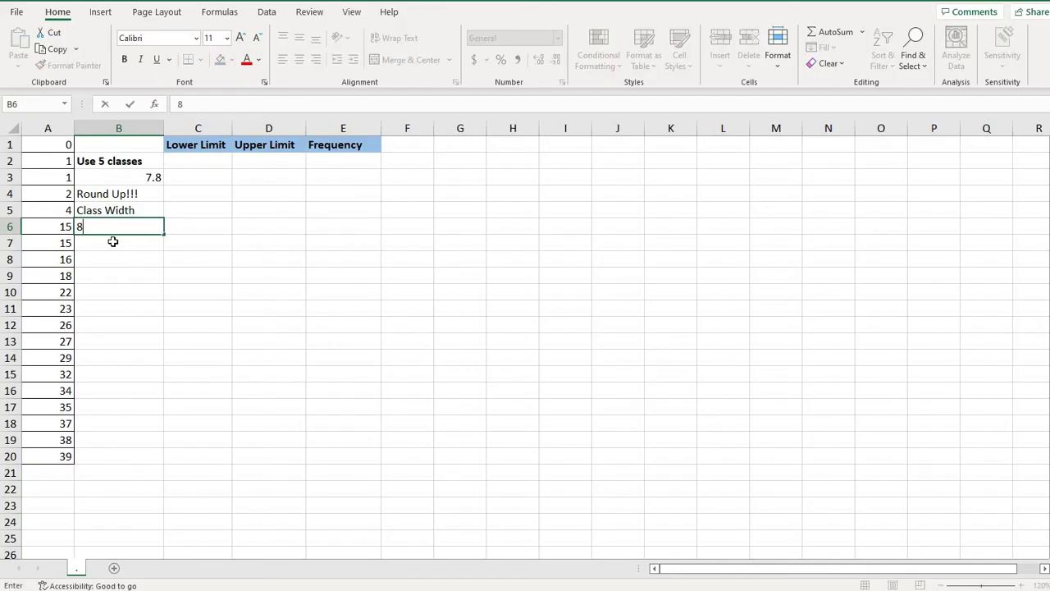
Enter 0 as the first lower limit in C2
click(199, 163)
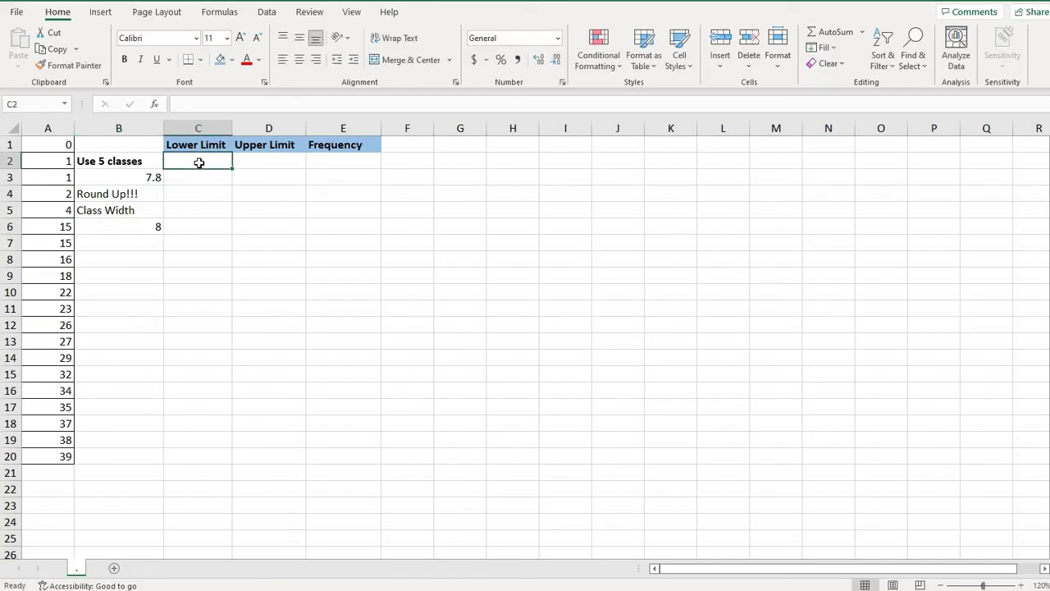
text(0)
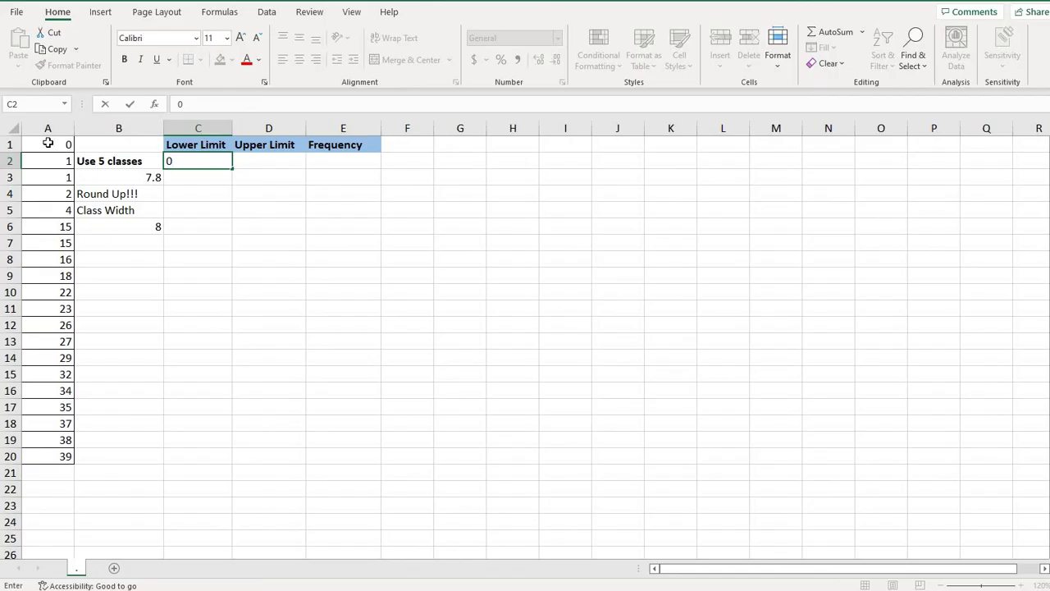
click(220, 181)
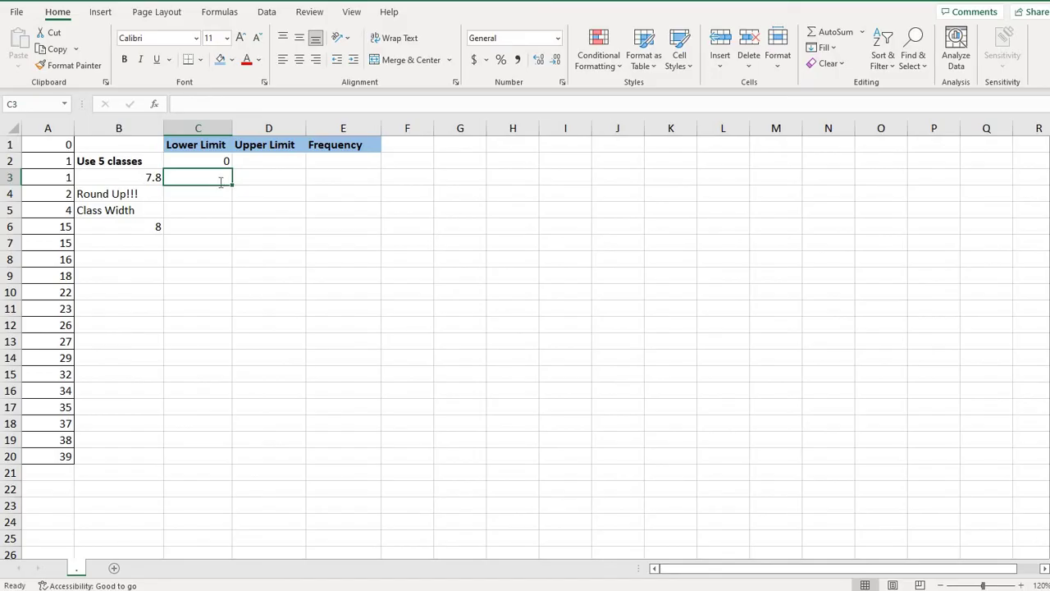
Enter =C2+8 in C3 and fill it down to C6, giving 8, 16, 24, 32
text(=)
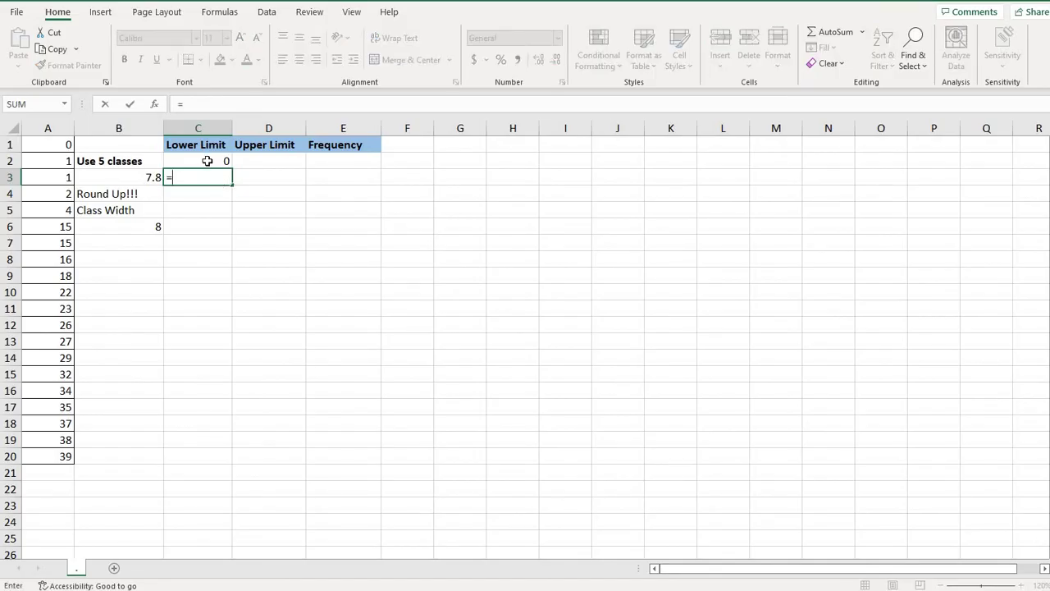
click(207, 161)
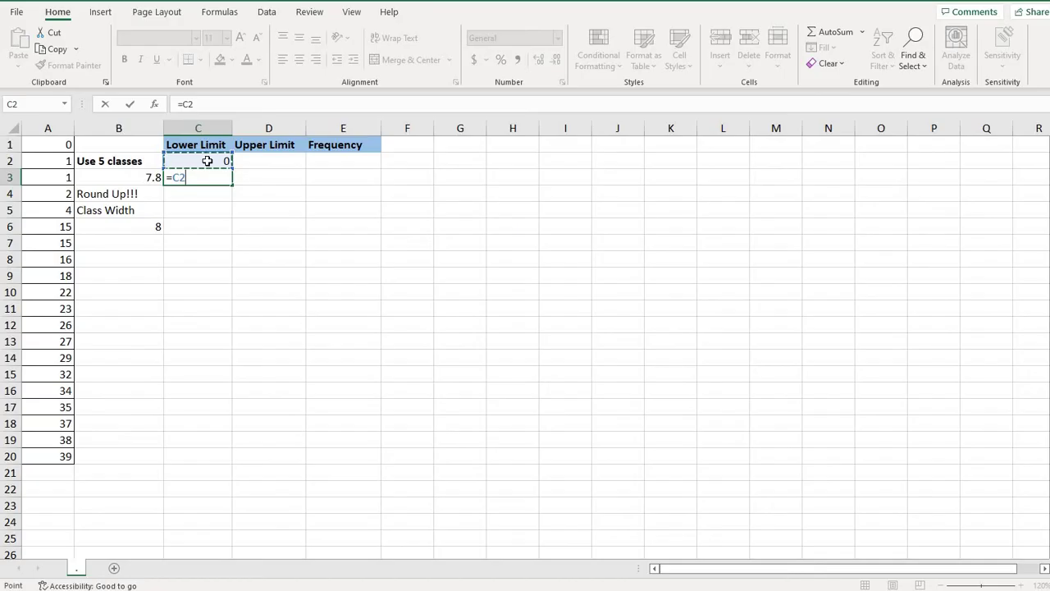
text(+8)
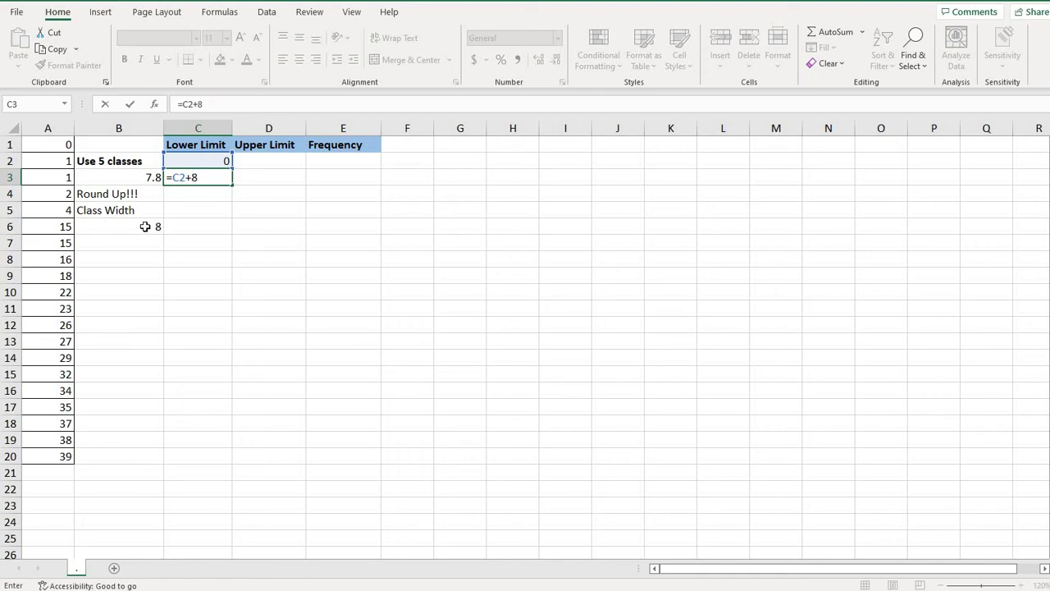
key(Return)
key(Up)
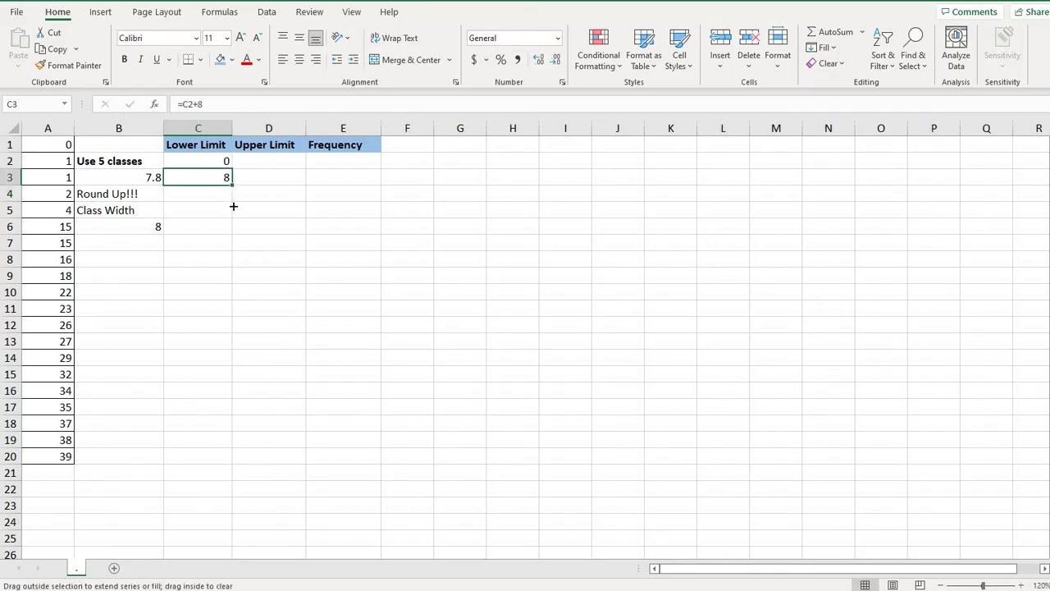
drag(233, 207, 234, 233)
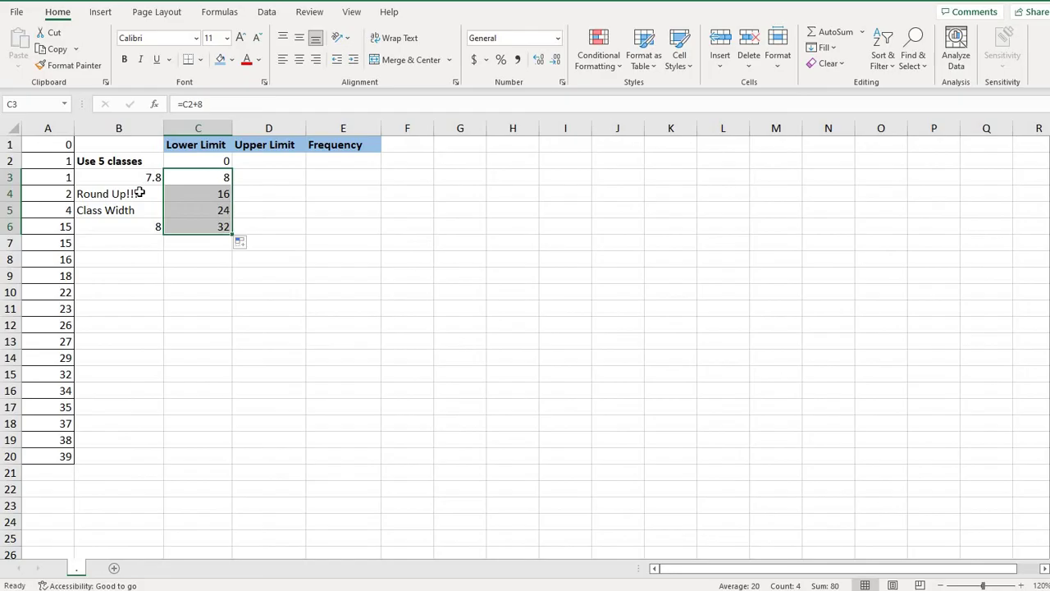
click(279, 163)
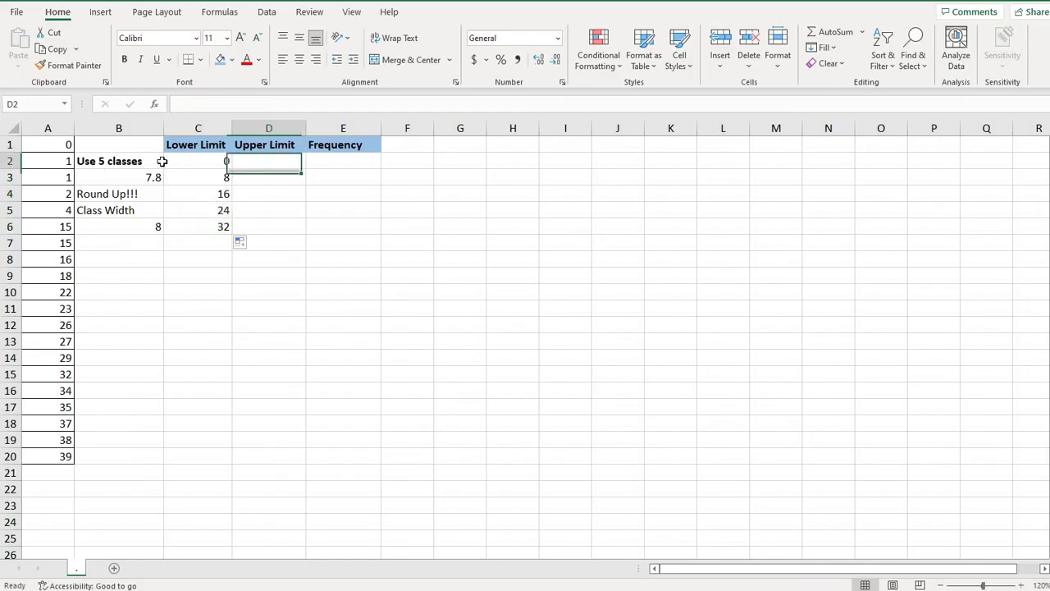
Enter 7 as the first upper limit in D2
click(216, 179)
key(Up)
key(Right)
click(211, 181)
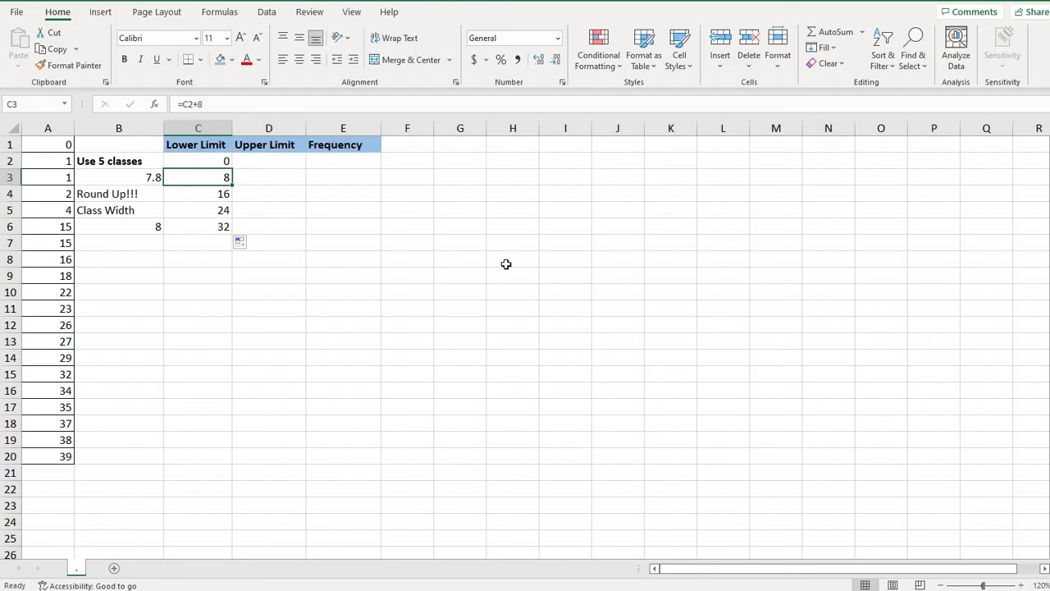
key(Up)
key(Right)
text(7)
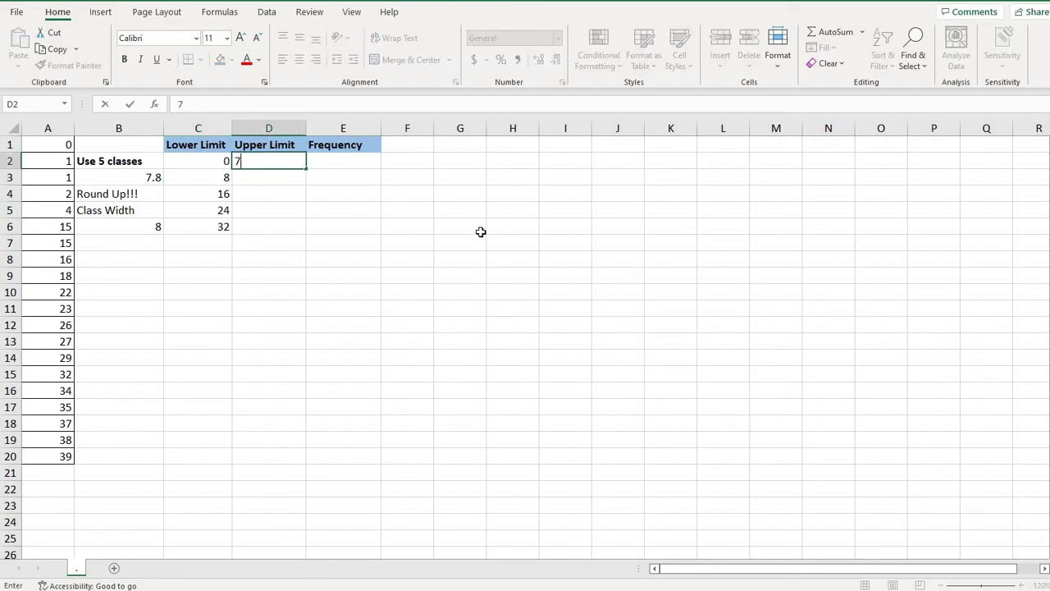
key(Return)
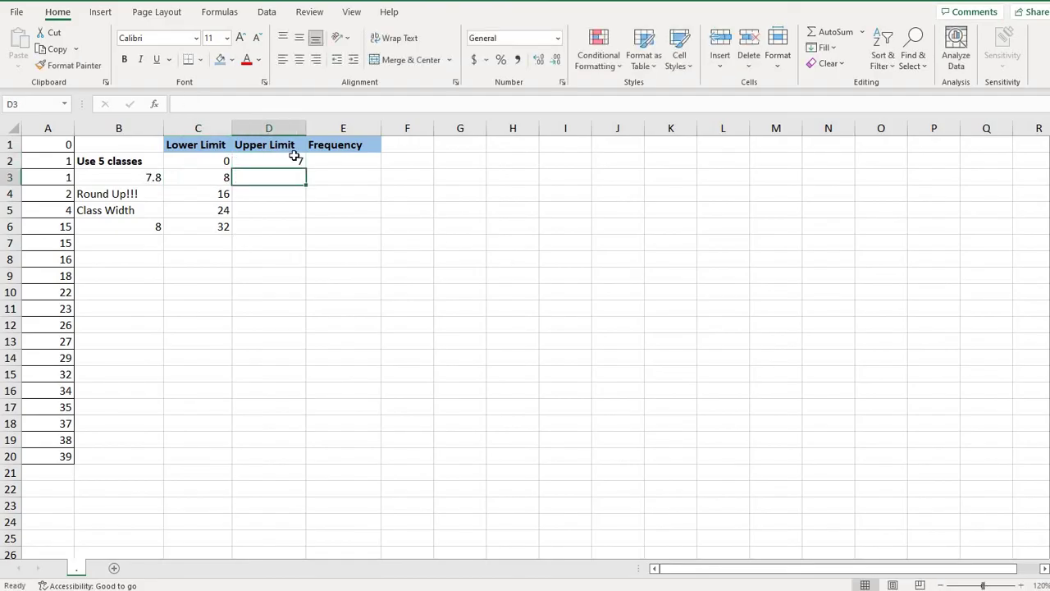
key(Up)
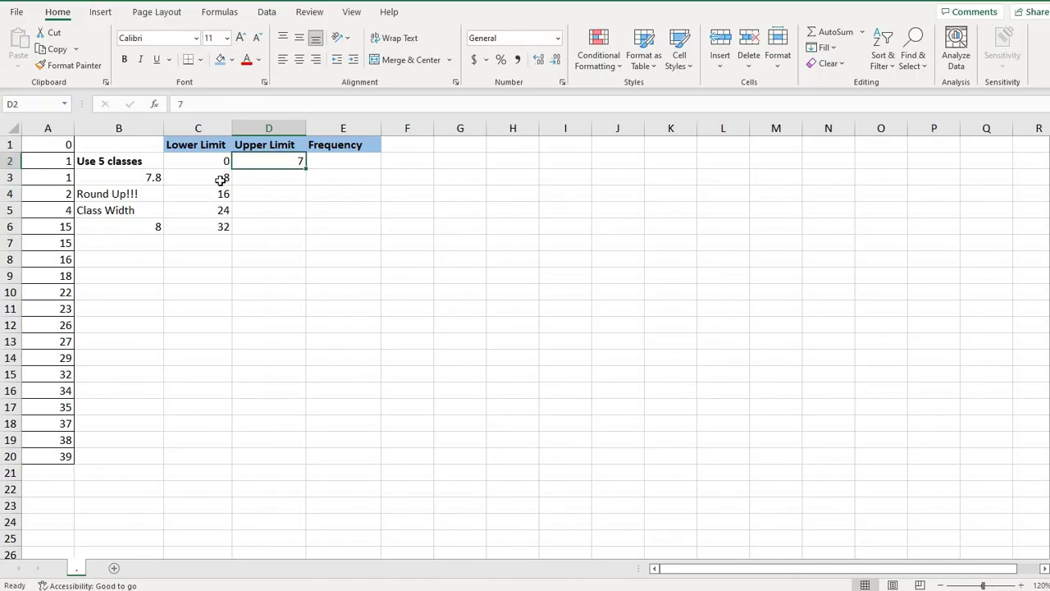
Enter =D2+8 in D3 and fill it down to D6, giving 15, 23, 31, 39
click(295, 187)
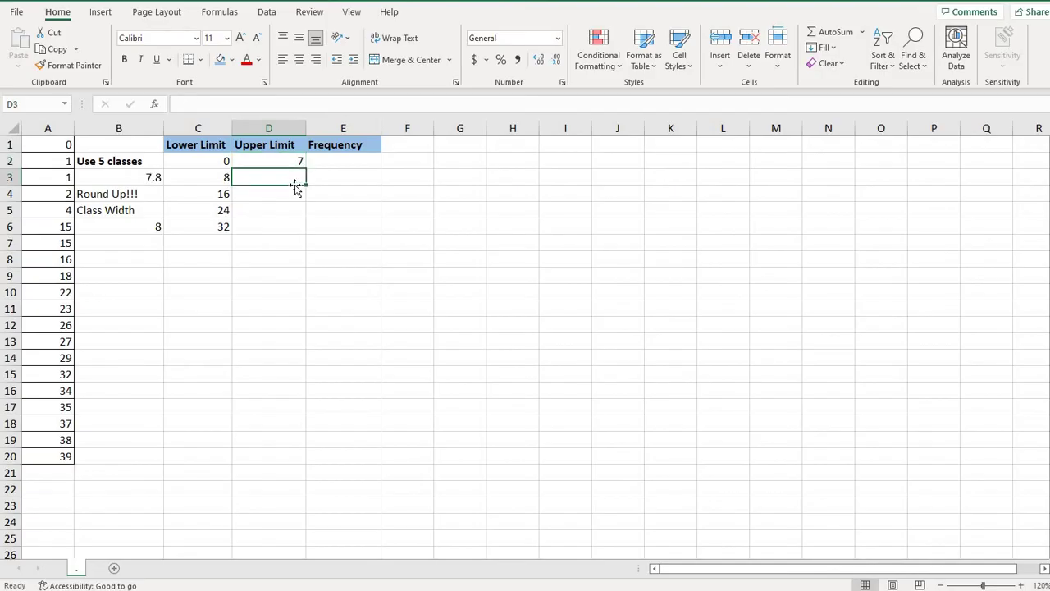
text(=)
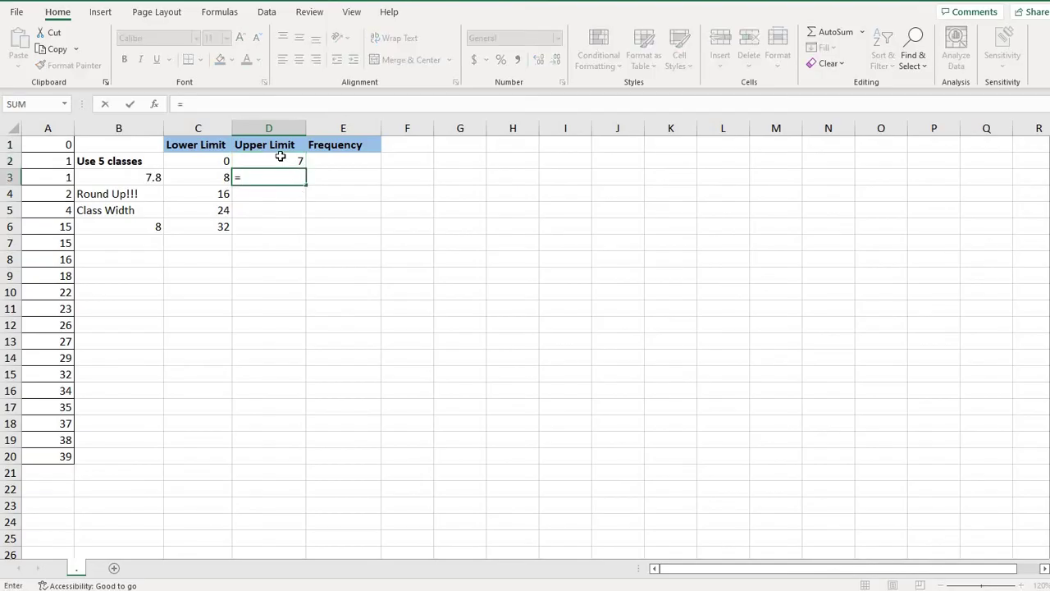
click(280, 156)
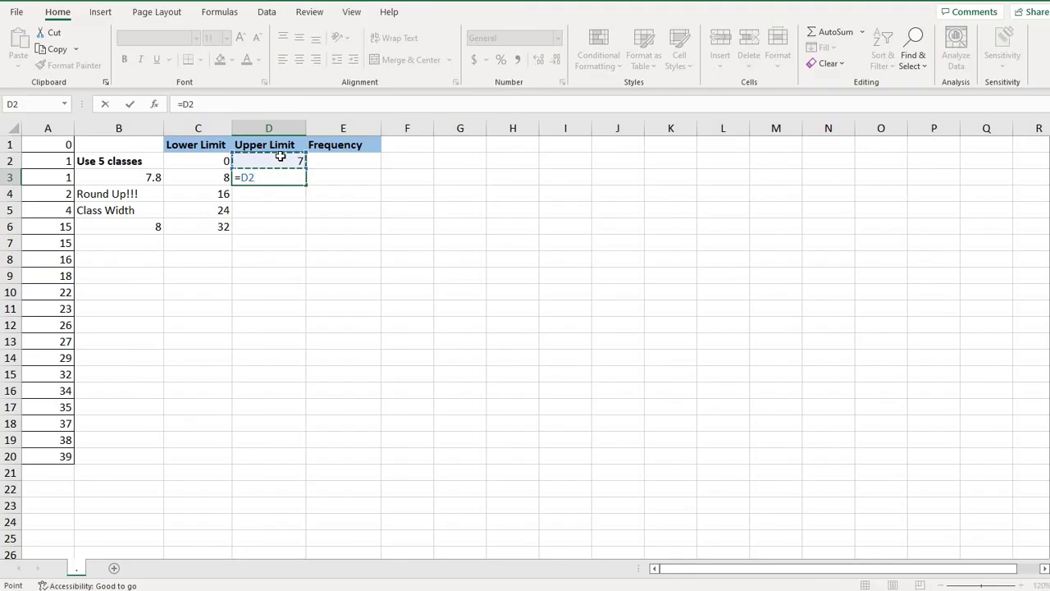
text(+8)
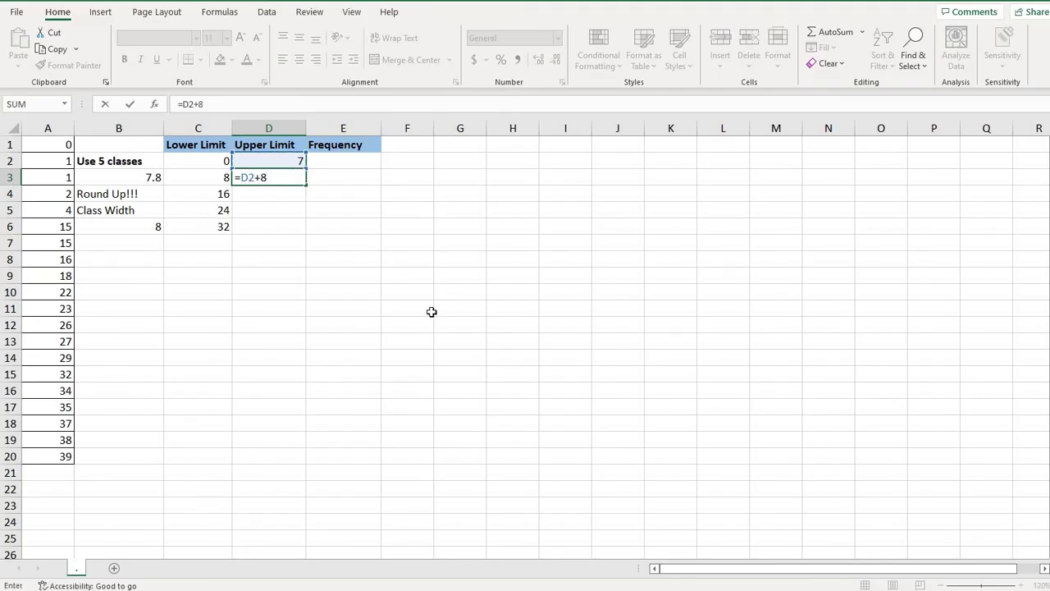
key(Return)
click(304, 181)
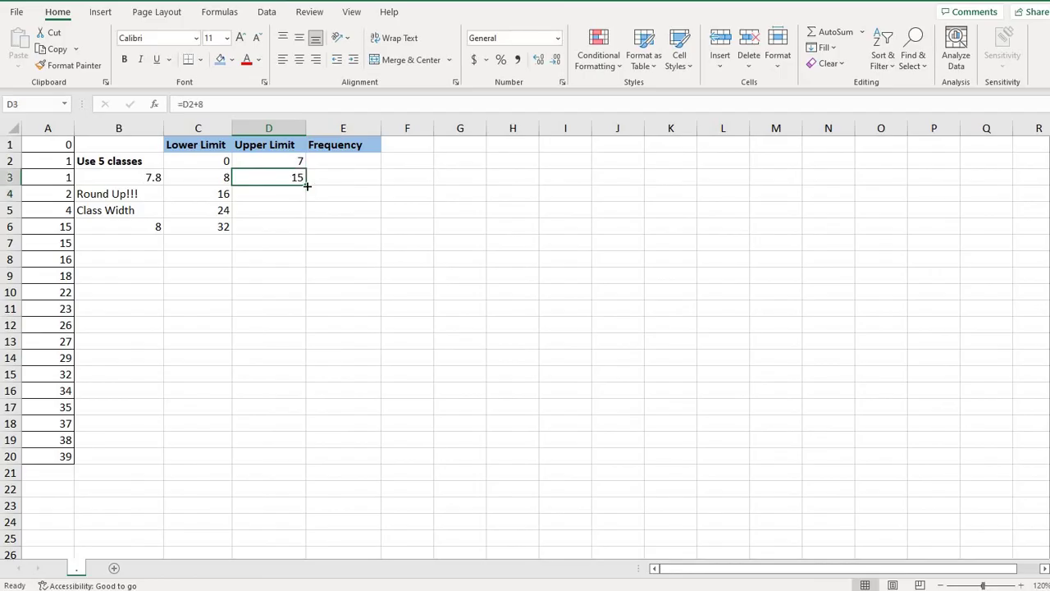
drag(306, 231, 289, 252)
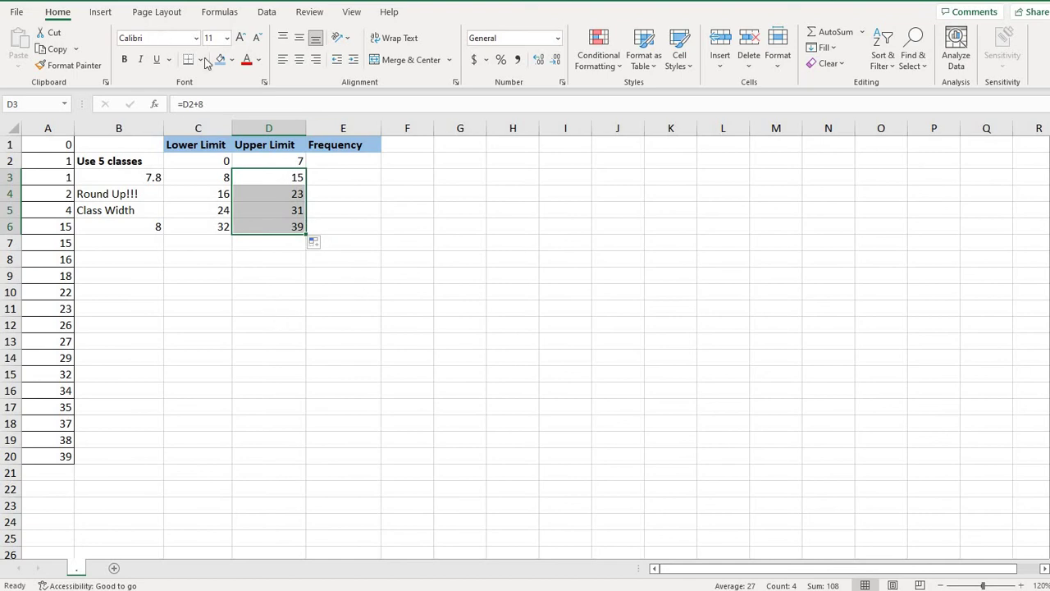
click(269, 324)
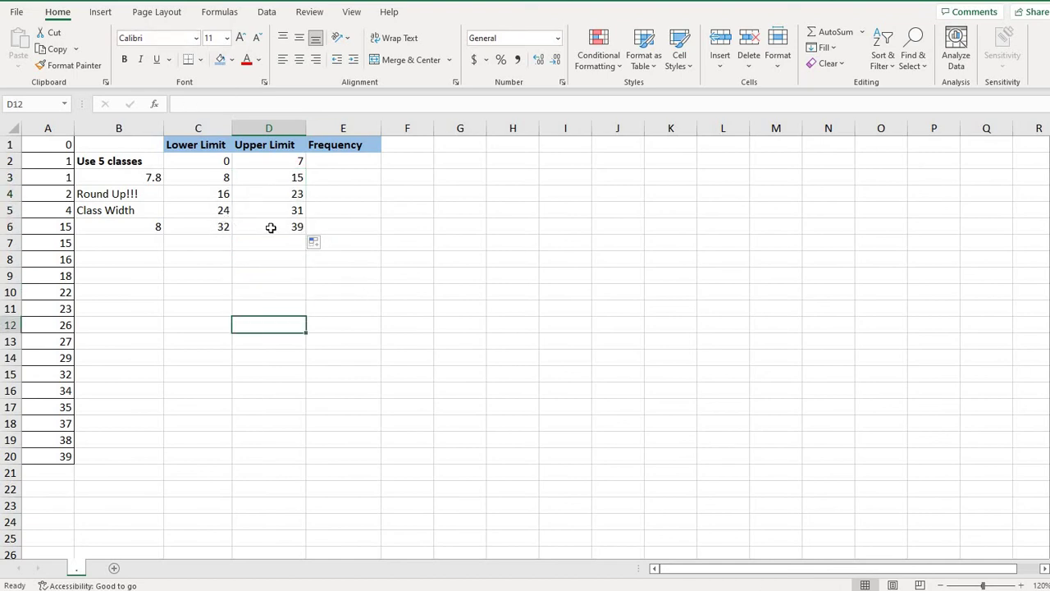
drag(205, 227, 273, 227)
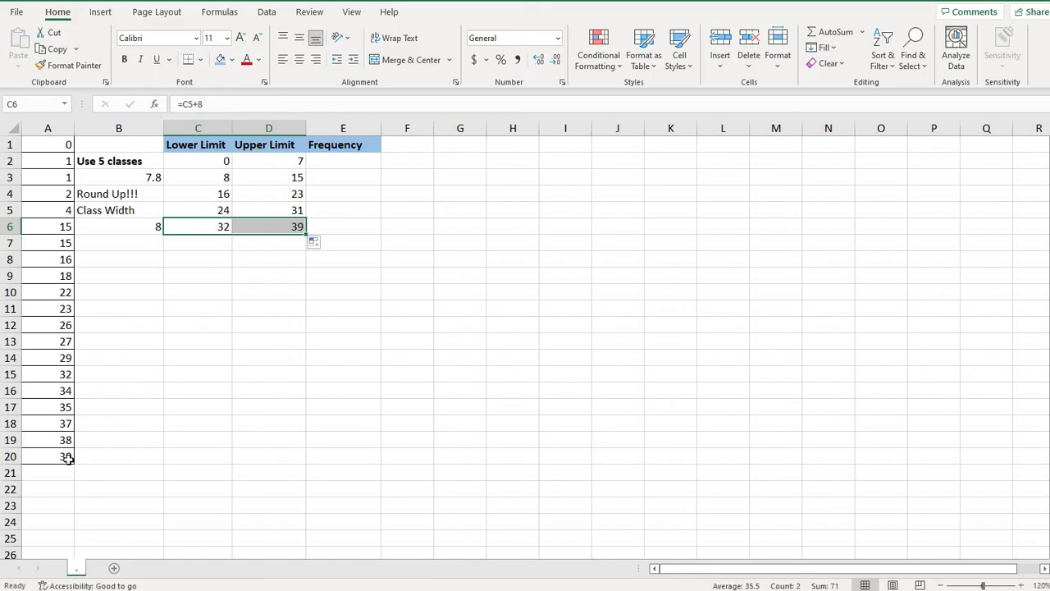
mouse_move(279, 230)
click(344, 158)
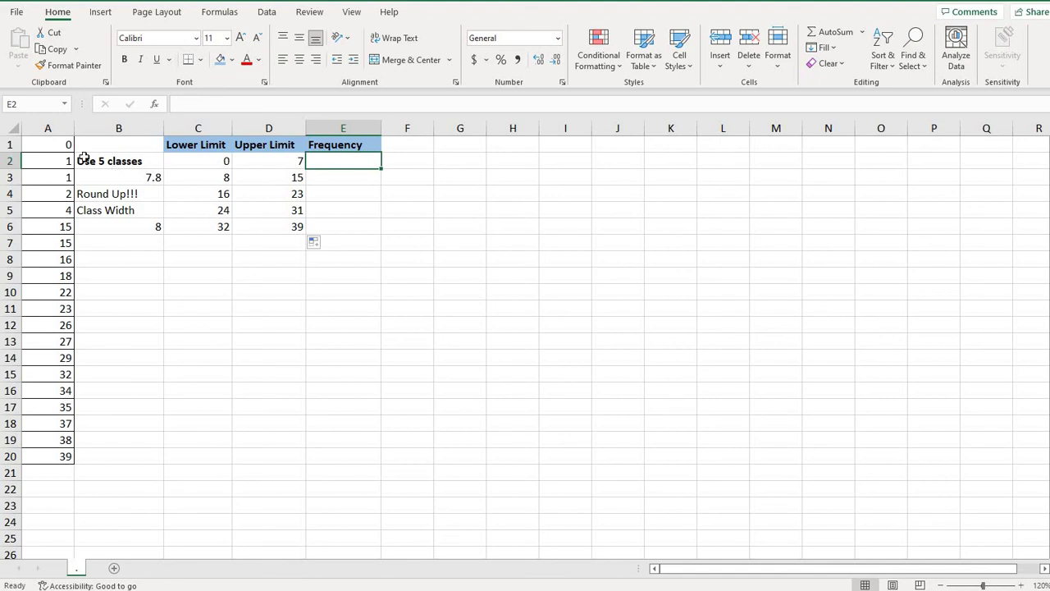
Shade the first class limits (0 and 7) and data values 0–4 yellow
click(205, 161)
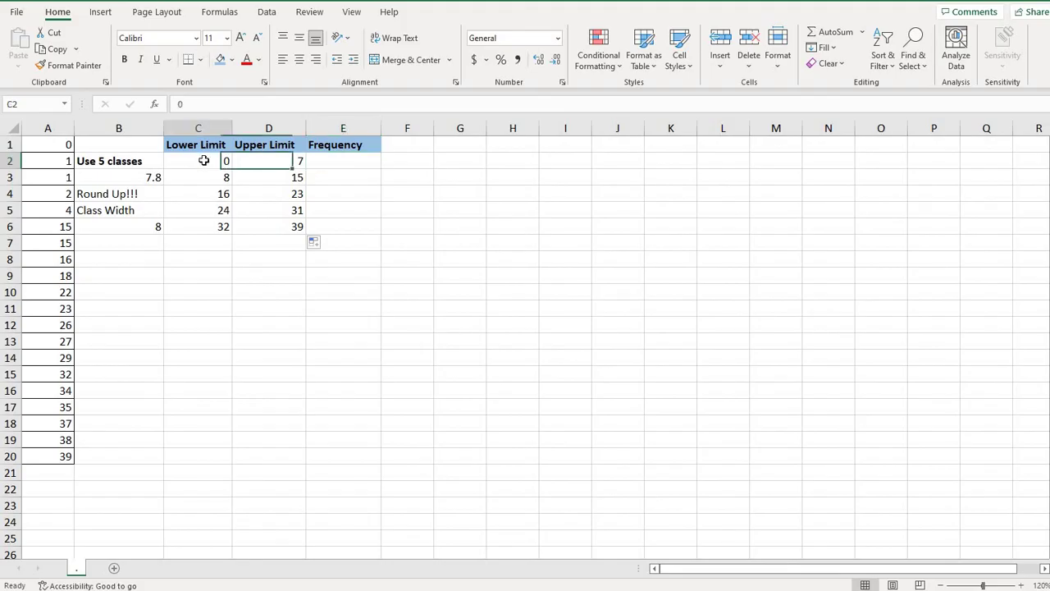
click(233, 61)
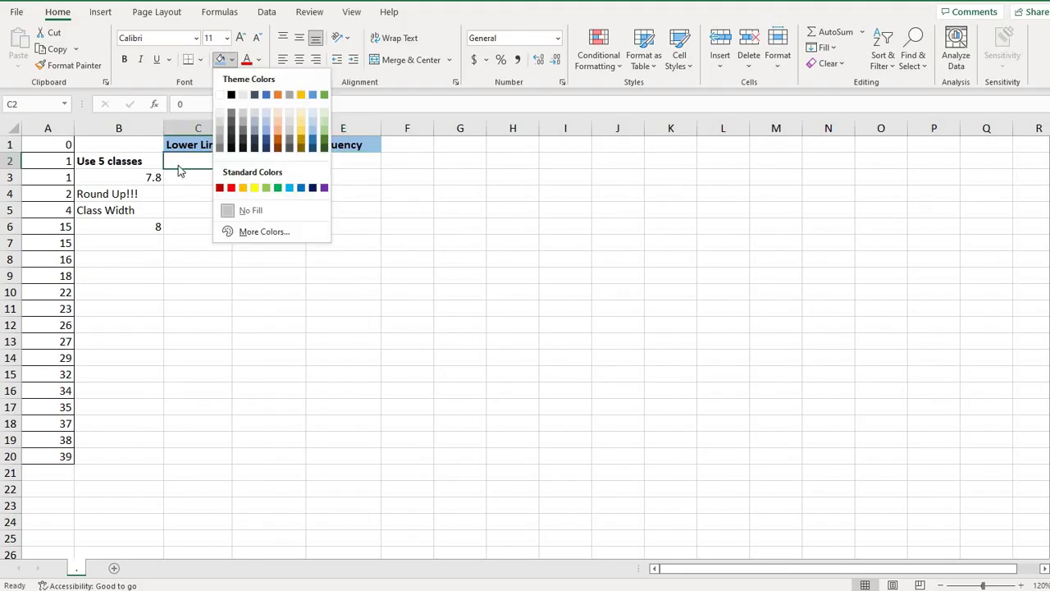
click(178, 161)
shift+click(245, 161)
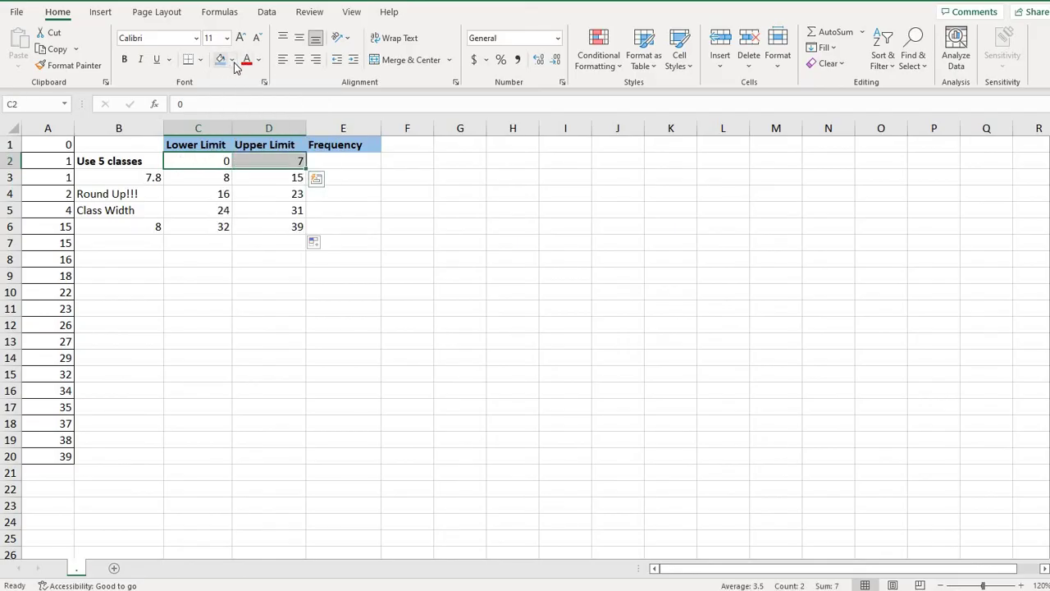
click(252, 187)
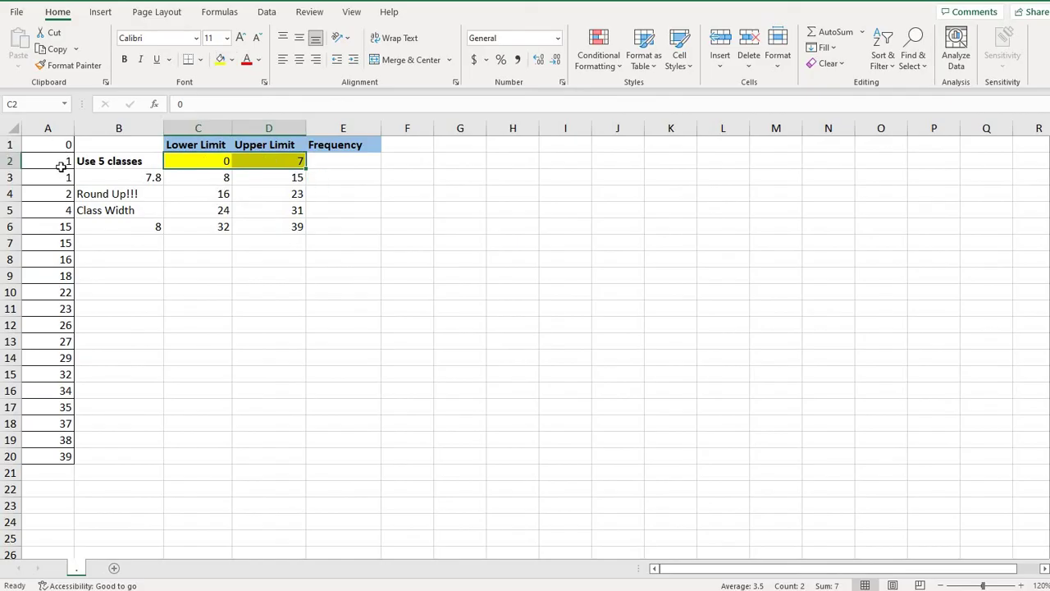
drag(57, 148, 51, 215)
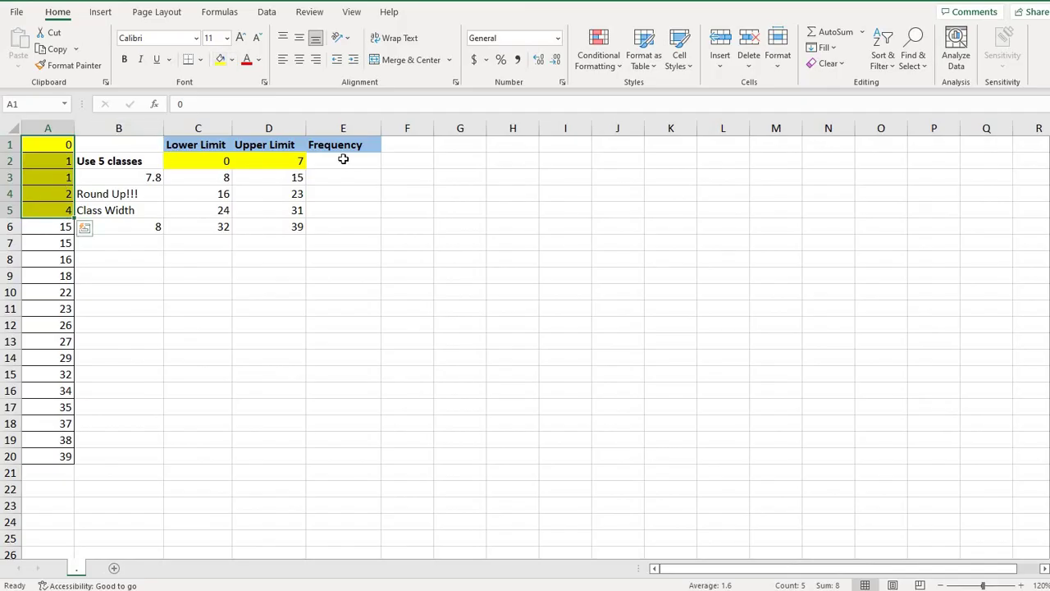
Enter 5 as the first class frequency in E2
key(Right)
key(Right)
key(Right)
key(Right)
key(Down)
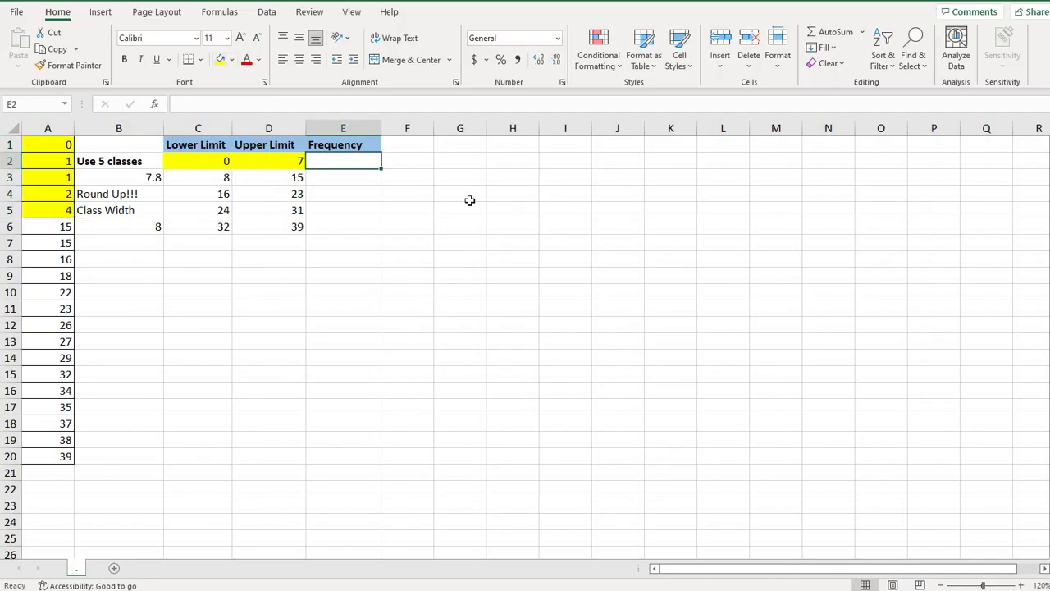
text(5)
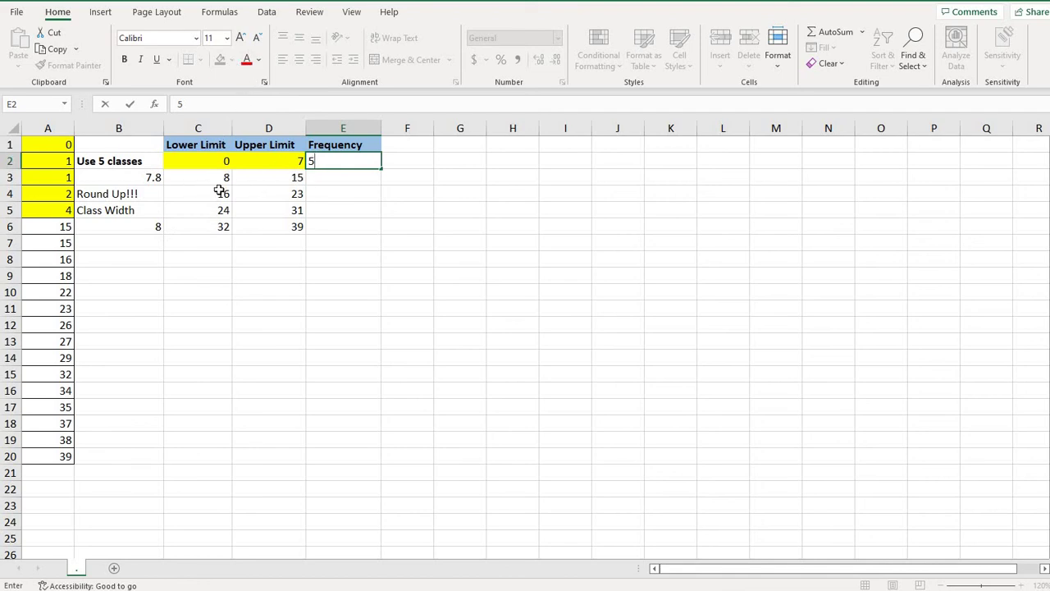
Shade the 8–15 class limits and both data values of 15 light green
click(196, 177)
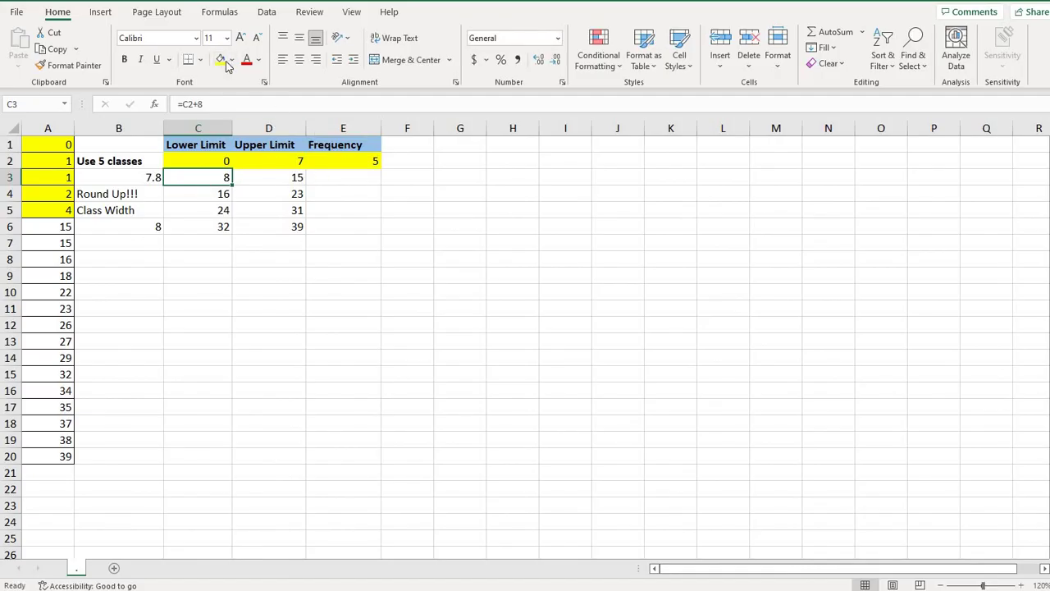
key(Up)
key(Right)
key(Right)
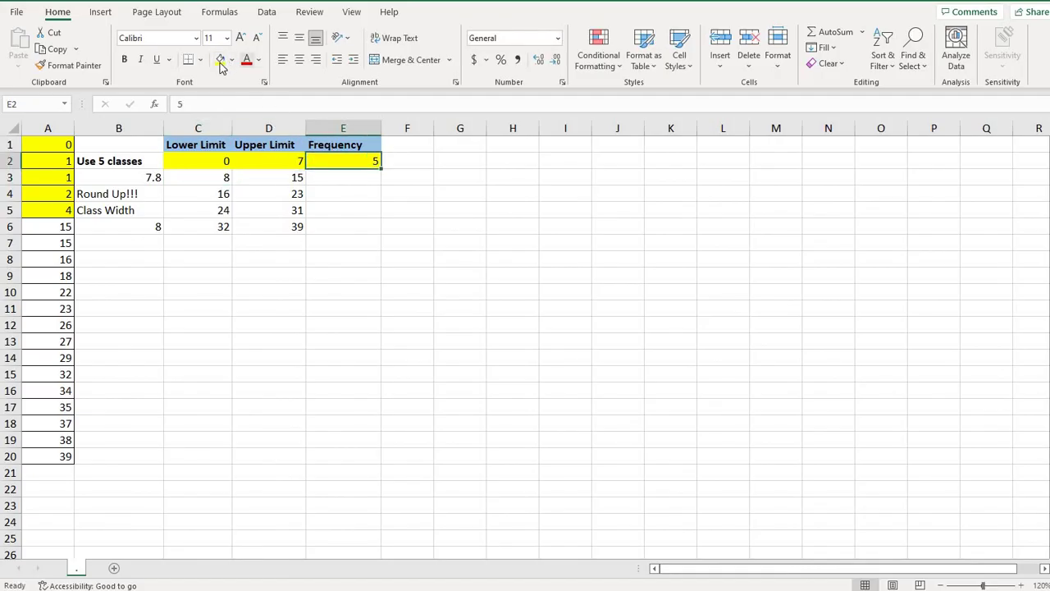
click(198, 181)
shift+click(269, 184)
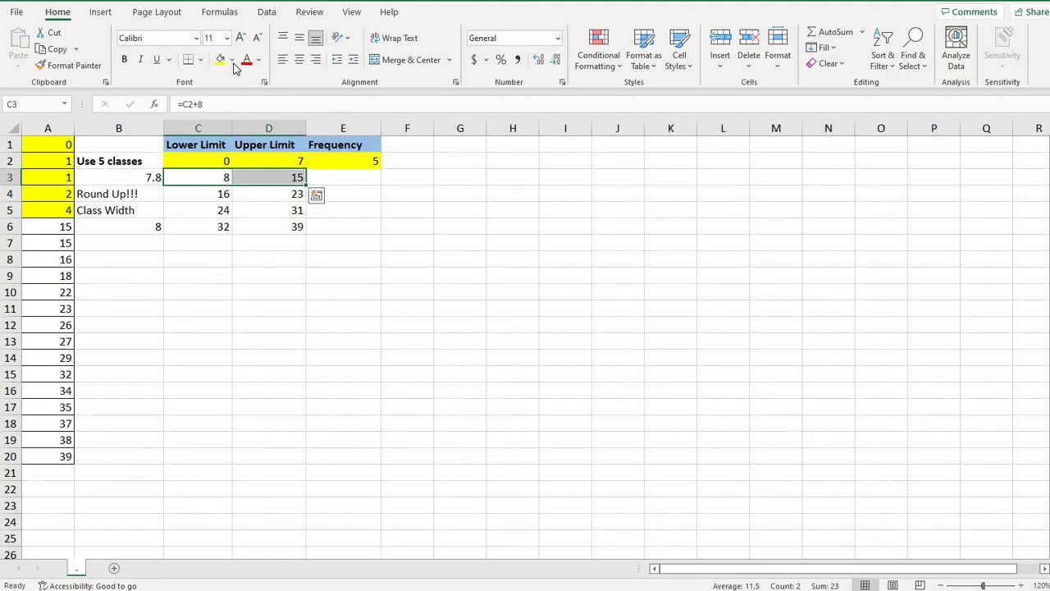
click(232, 59)
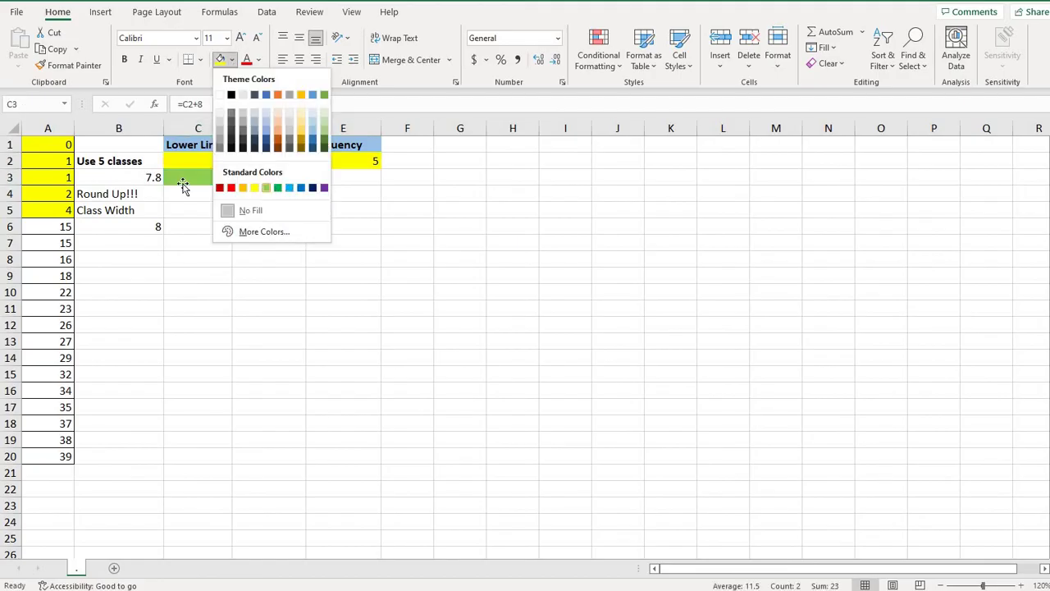
click(266, 189)
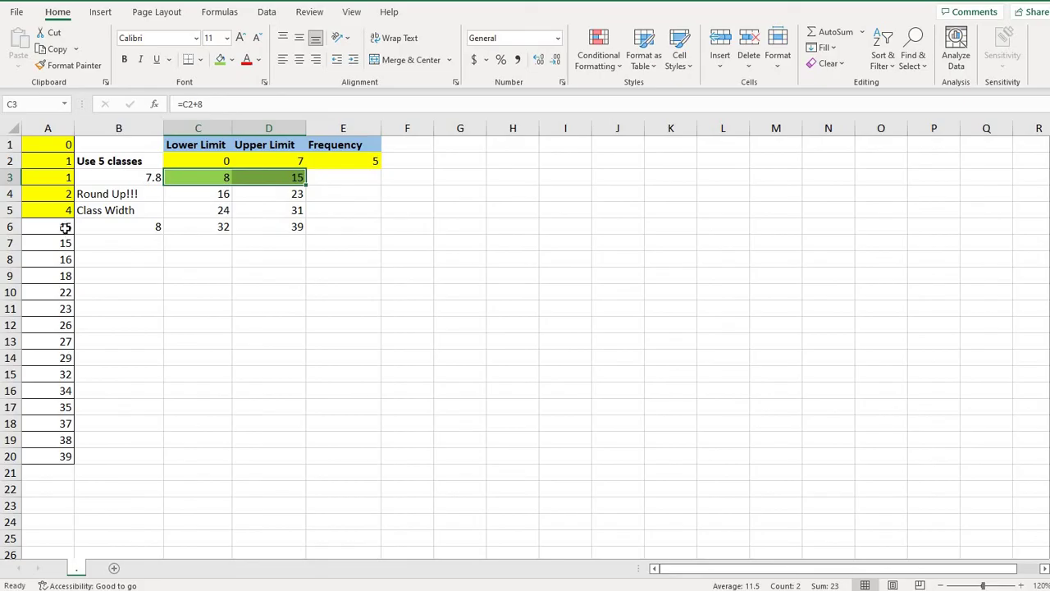
click(65, 228)
drag(60, 242, 63, 243)
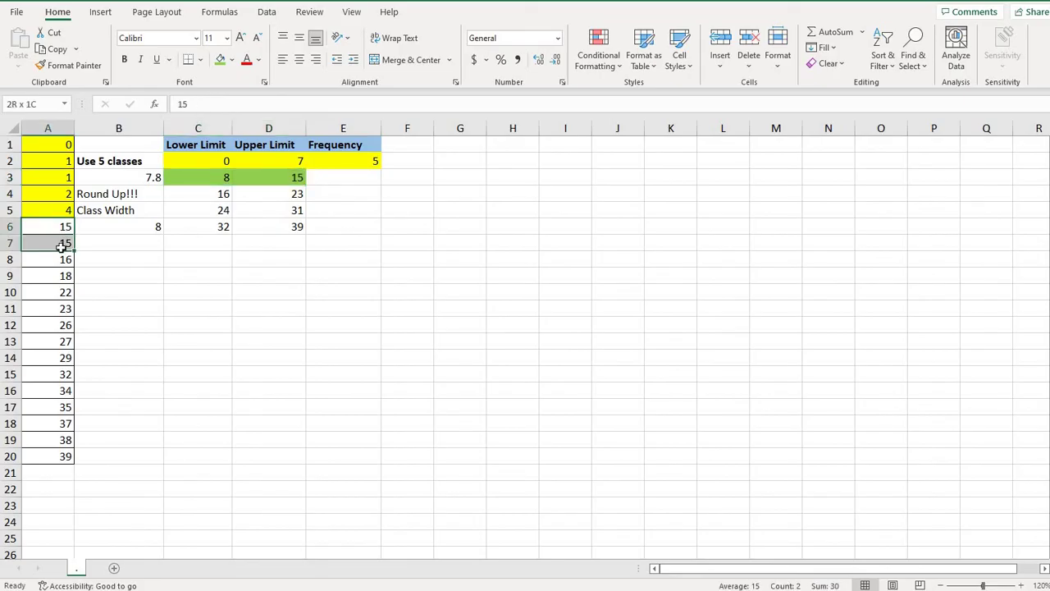
click(220, 59)
Enter frequency 2 for the second class in E3
click(340, 182)
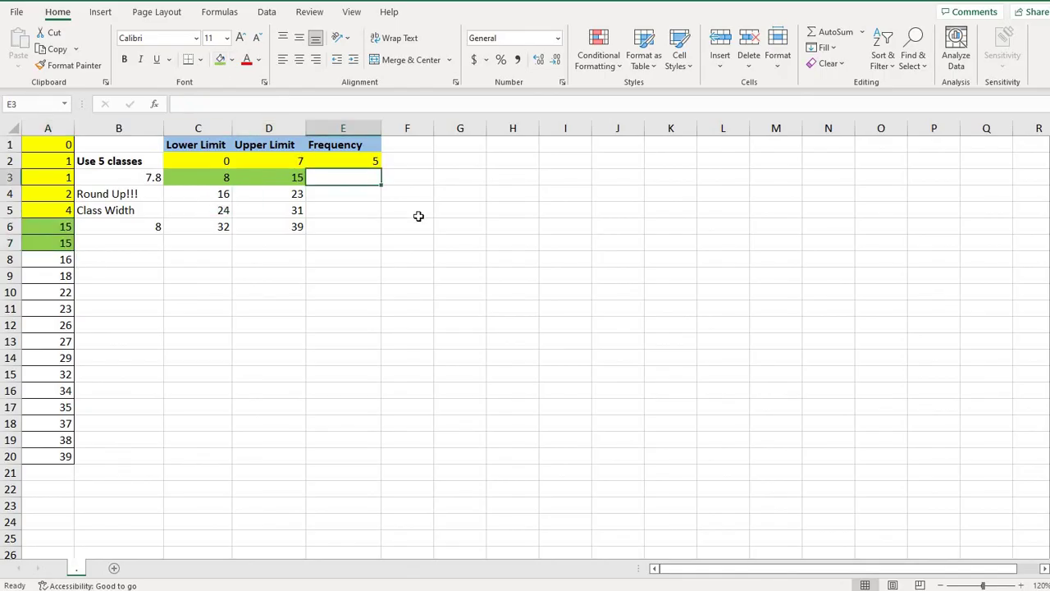
text(2)
key(Return)
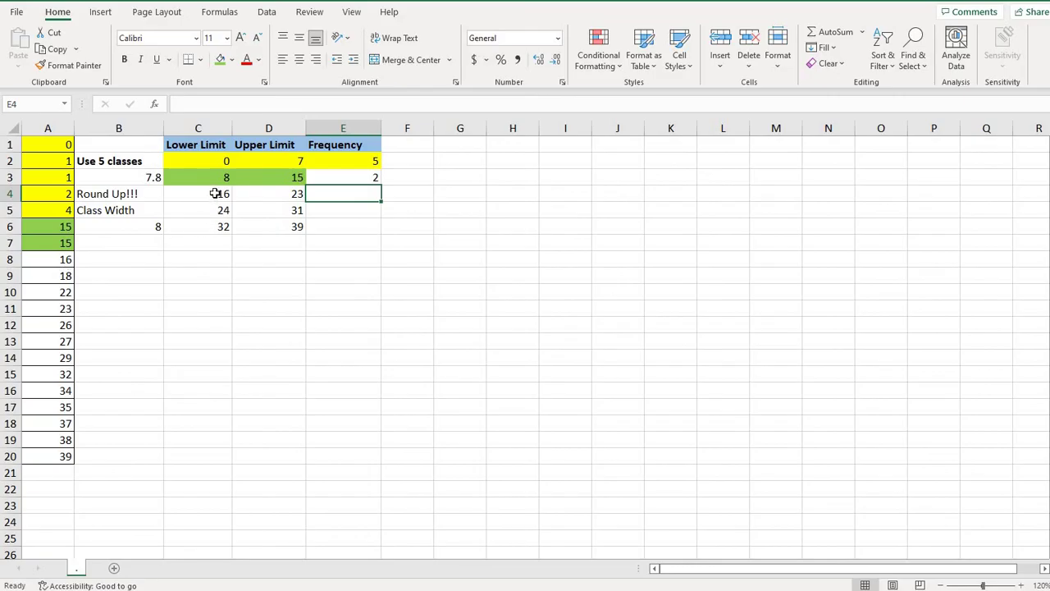
Fill the 16–23 class limits light blue, replacing an accidental purple fill
drag(215, 194, 261, 195)
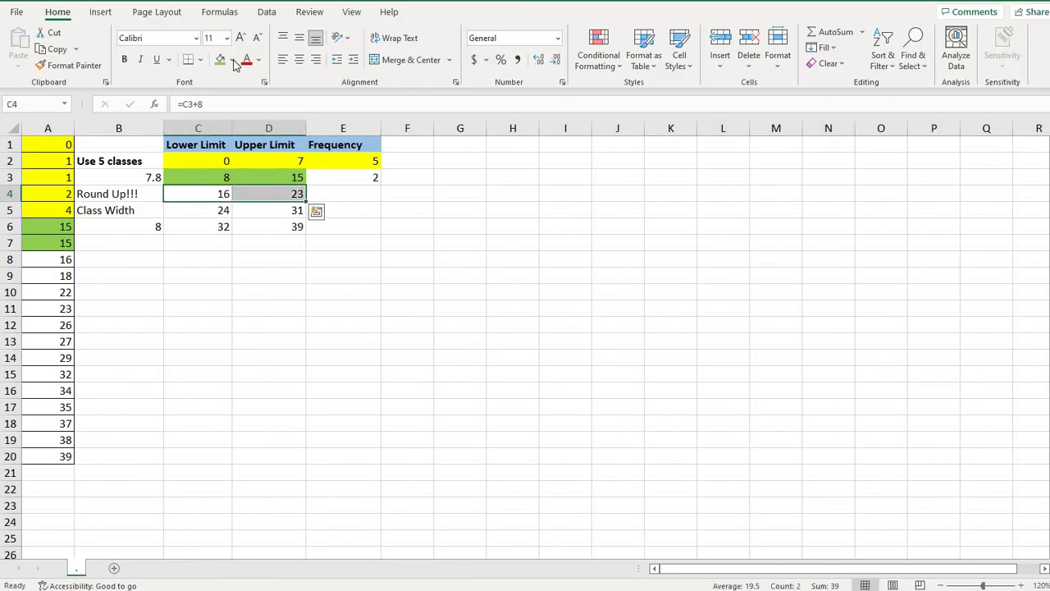
click(233, 61)
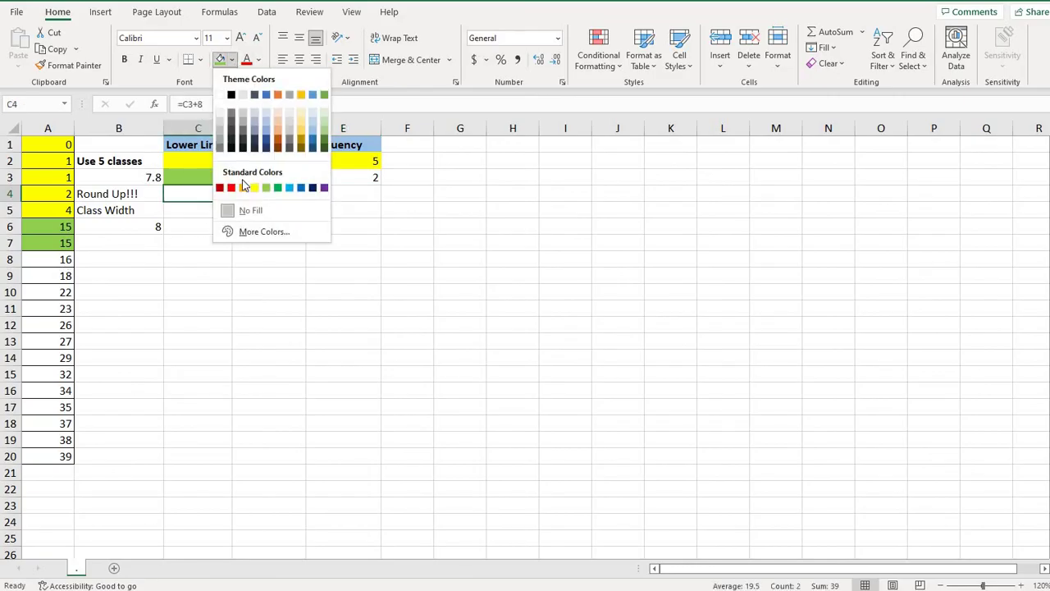
click(323, 188)
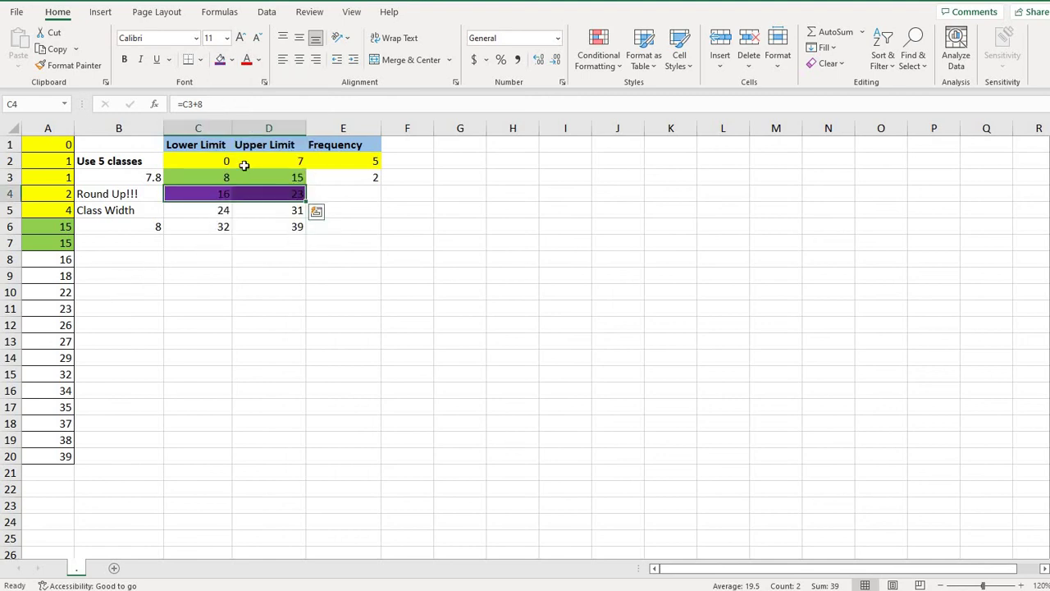
click(232, 60)
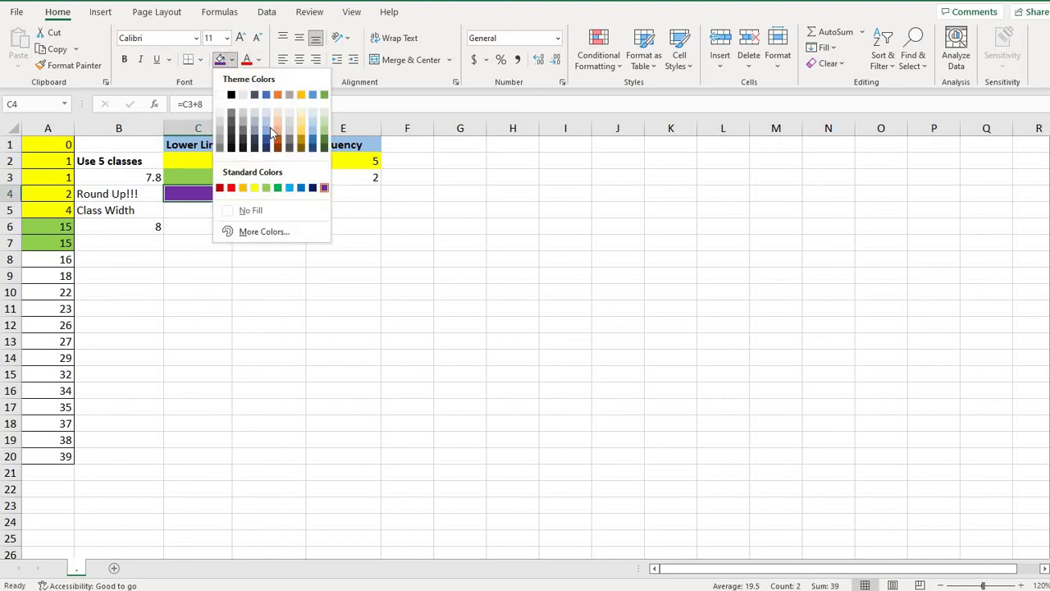
click(58, 265)
Fill values 16, 18, 22, 23 light blue and enter frequency 4 in E4
click(51, 262)
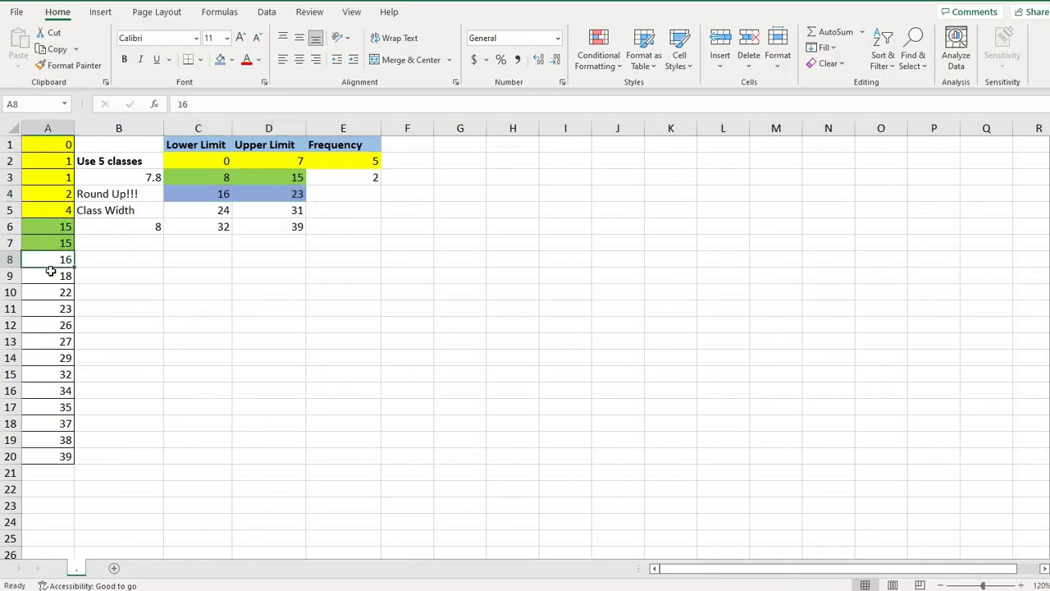
drag(50, 271, 113, 293)
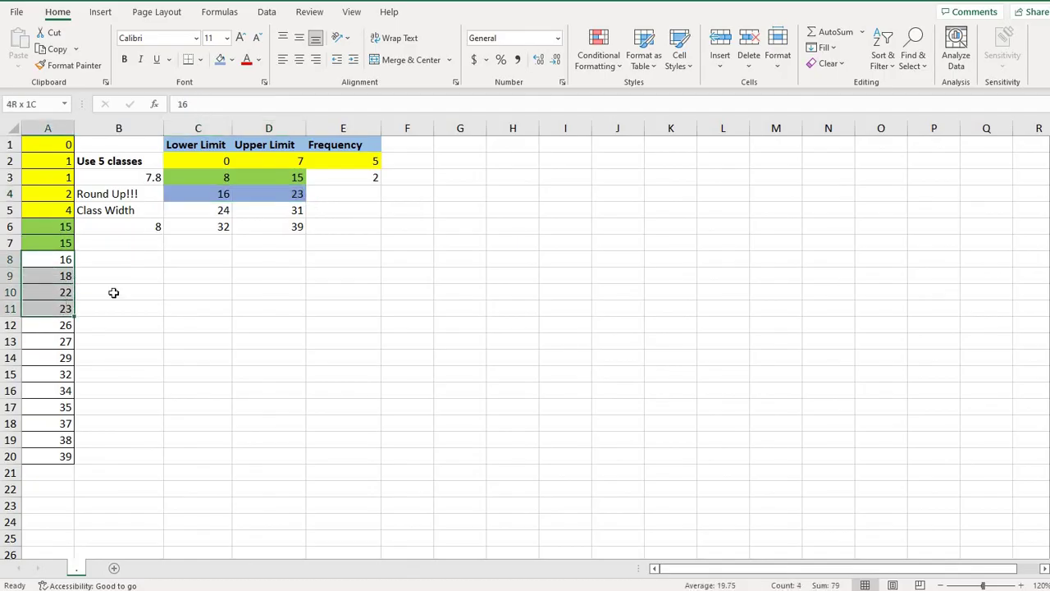
click(220, 60)
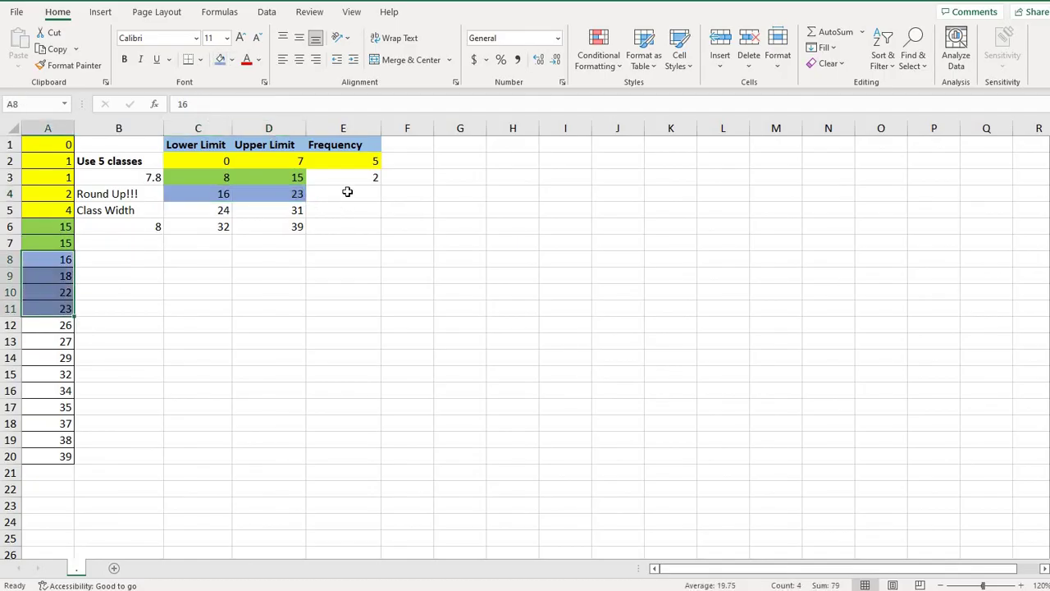
click(343, 193)
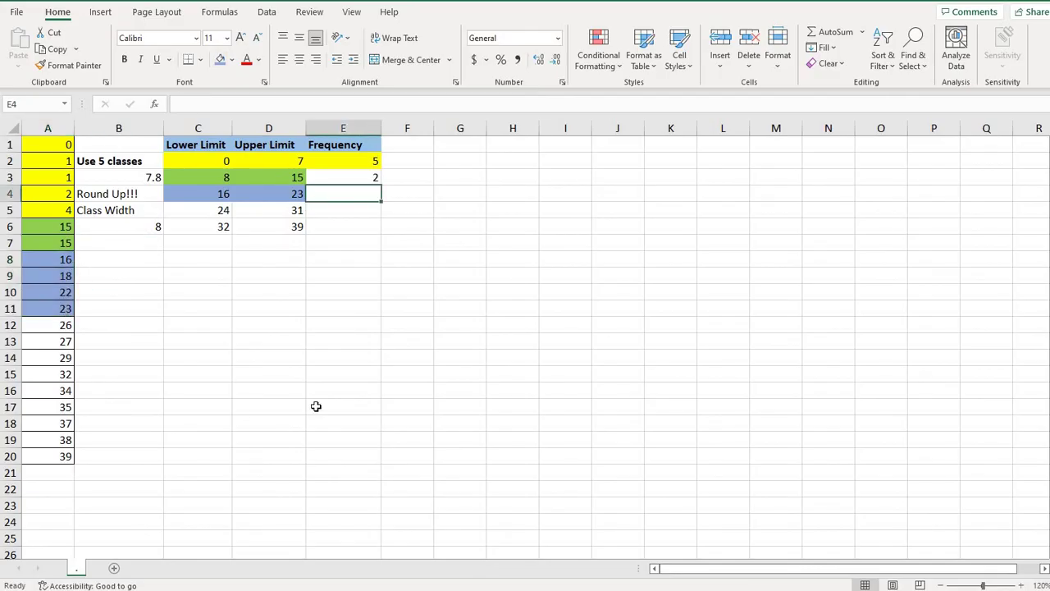
text(4)
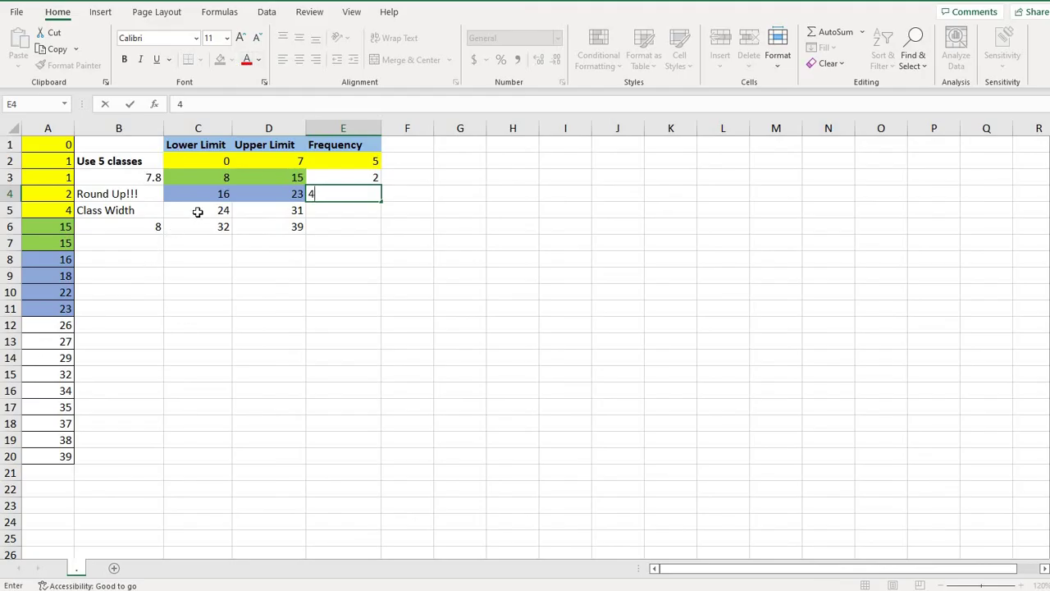
Shade the 24–31 class limits and values 26, 27, 29 green
drag(221, 211, 264, 212)
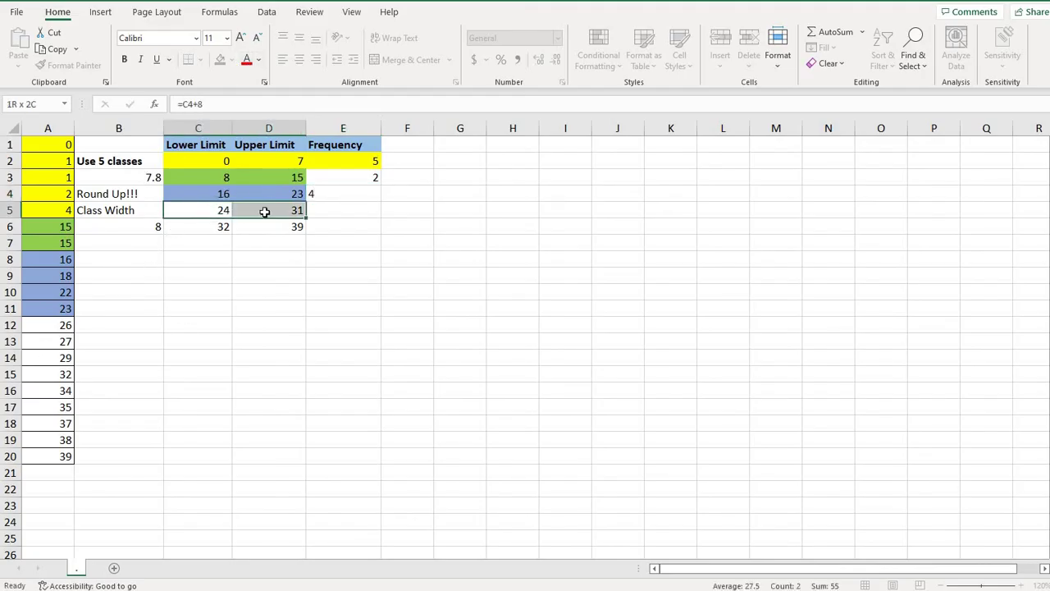
click(233, 60)
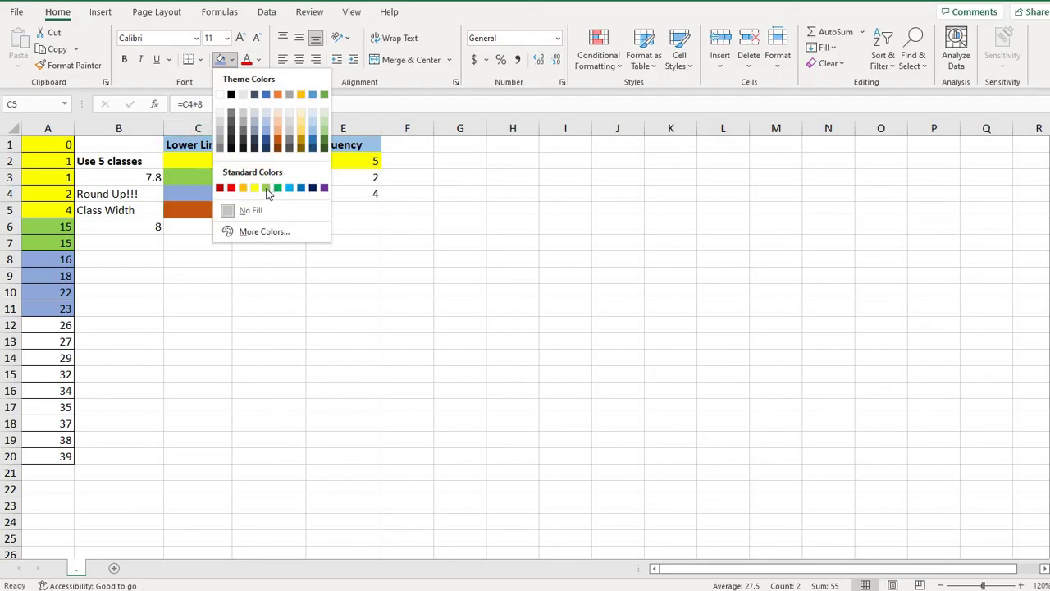
click(277, 188)
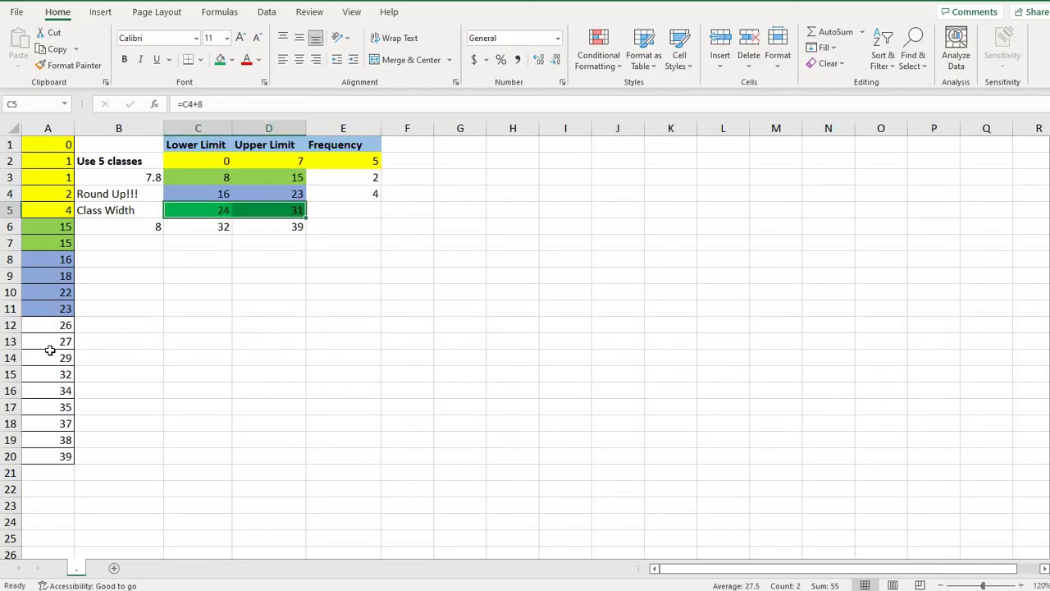
drag(49, 325, 49, 358)
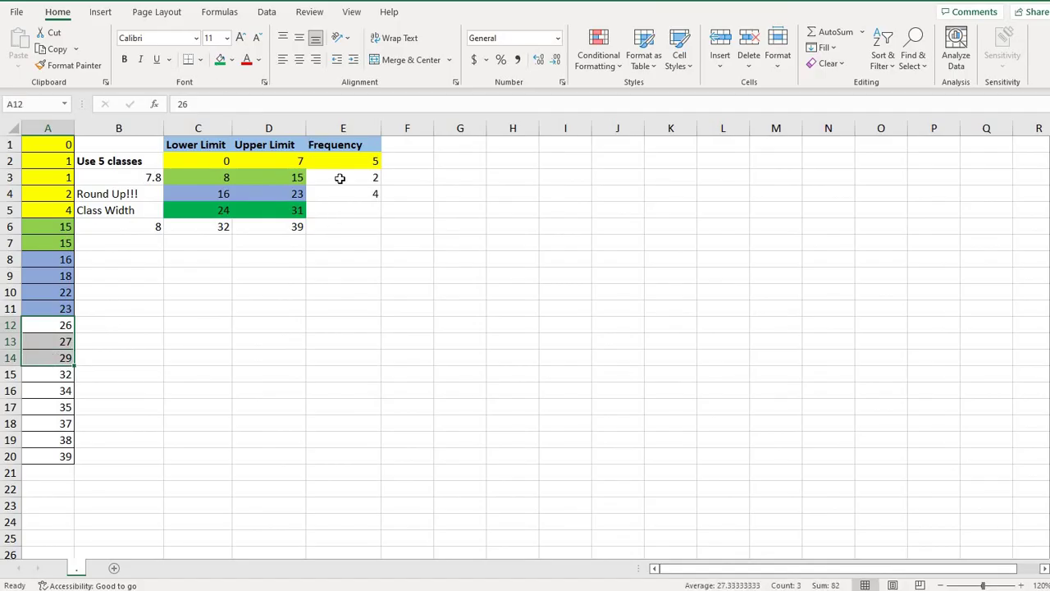
click(220, 59)
Enter frequency 3 for the 24–31 class and 6 for the 32–39 class
click(353, 209)
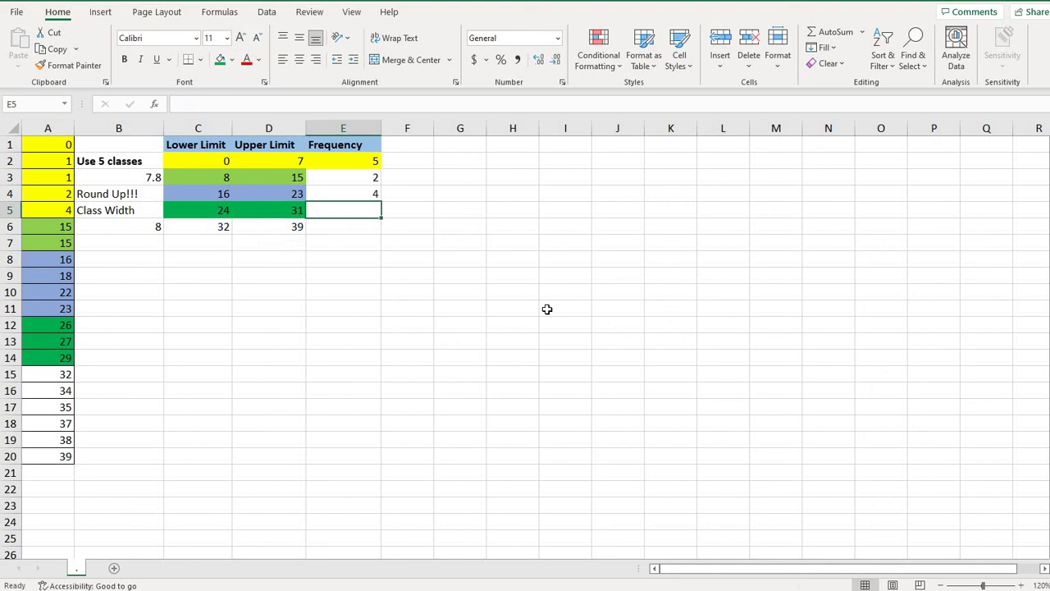
text(3)
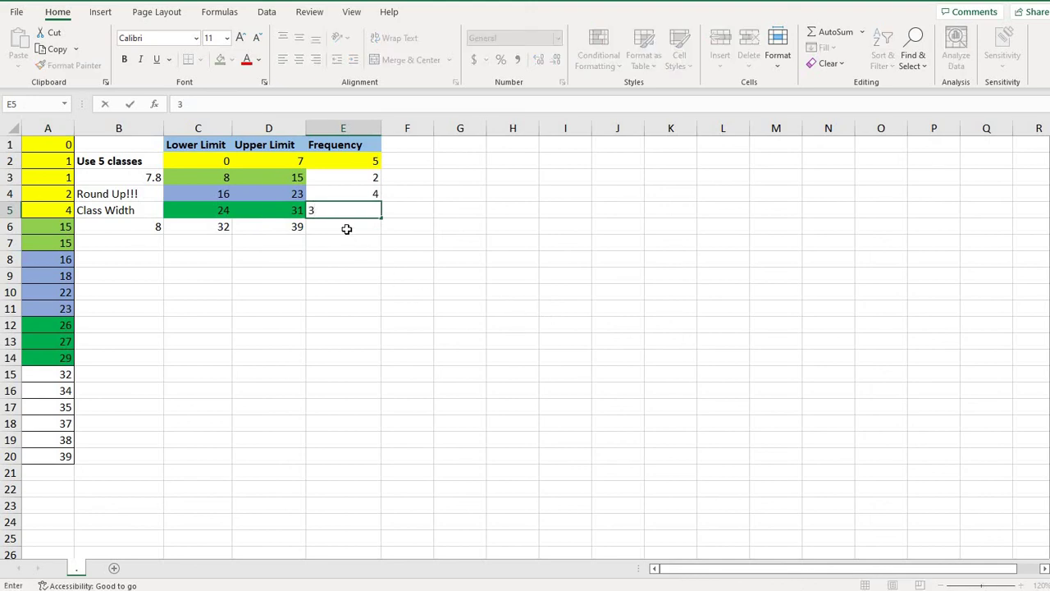
key(Return)
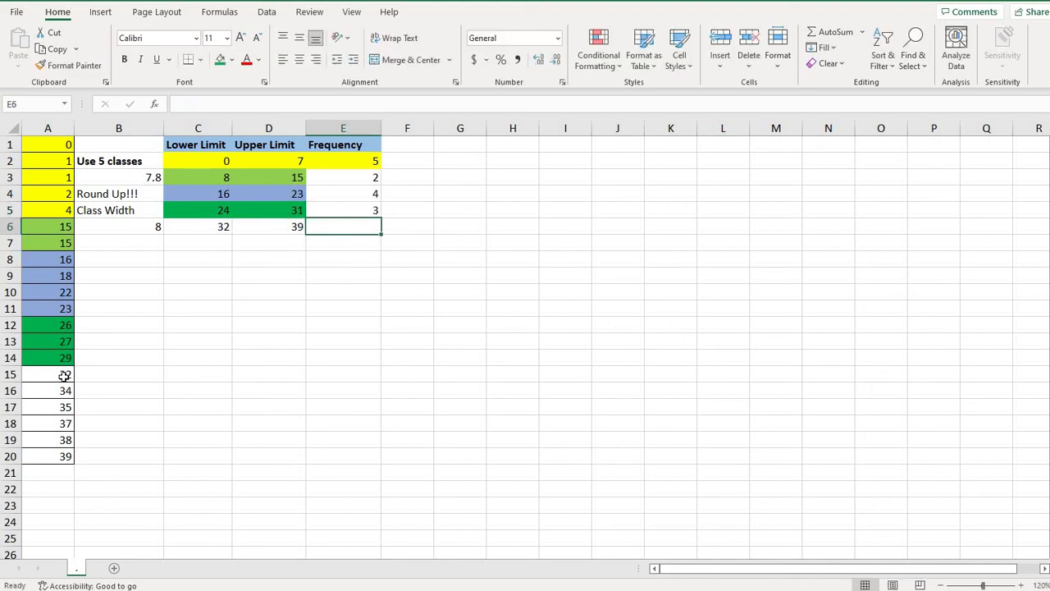
click(51, 377)
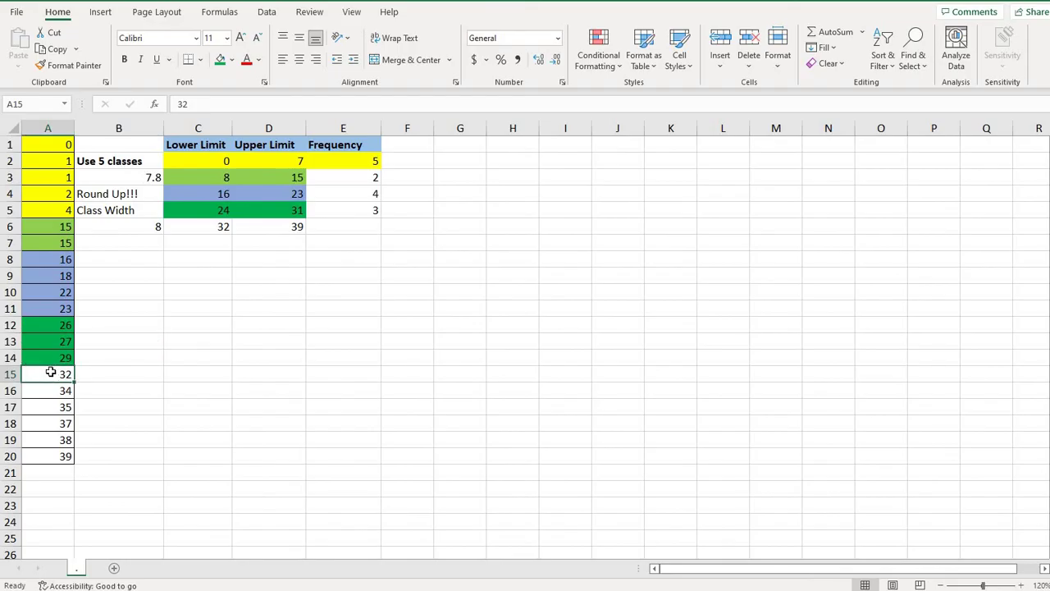
drag(50, 374, 60, 456)
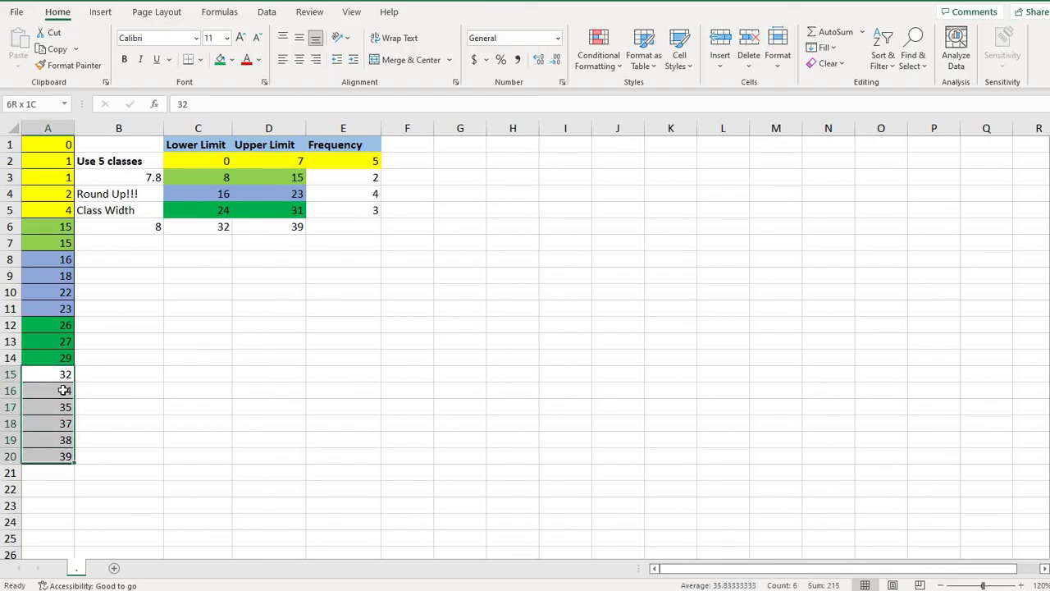
drag(72, 376, 73, 383)
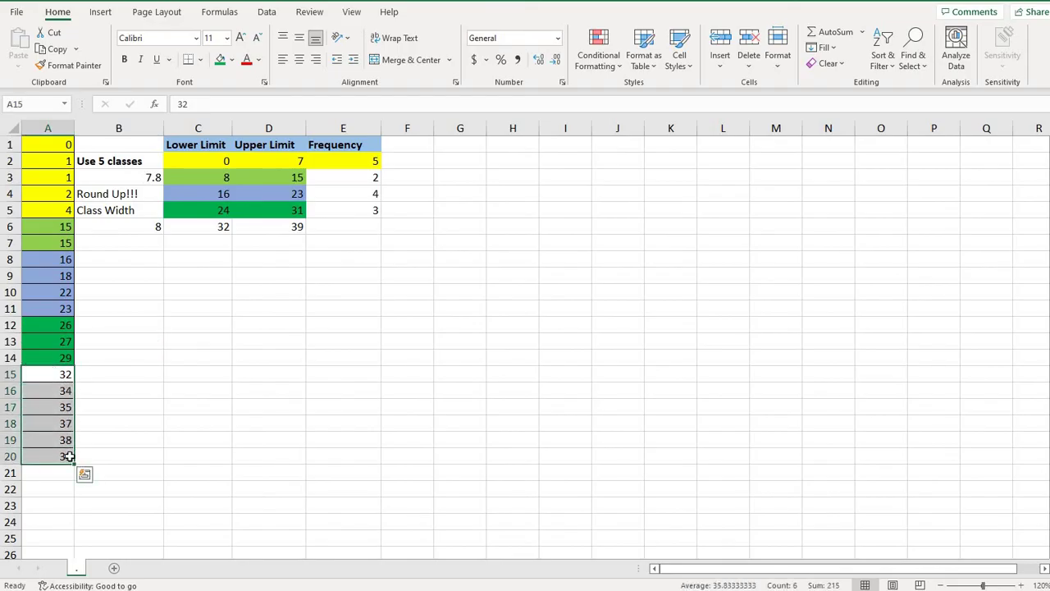
click(352, 228)
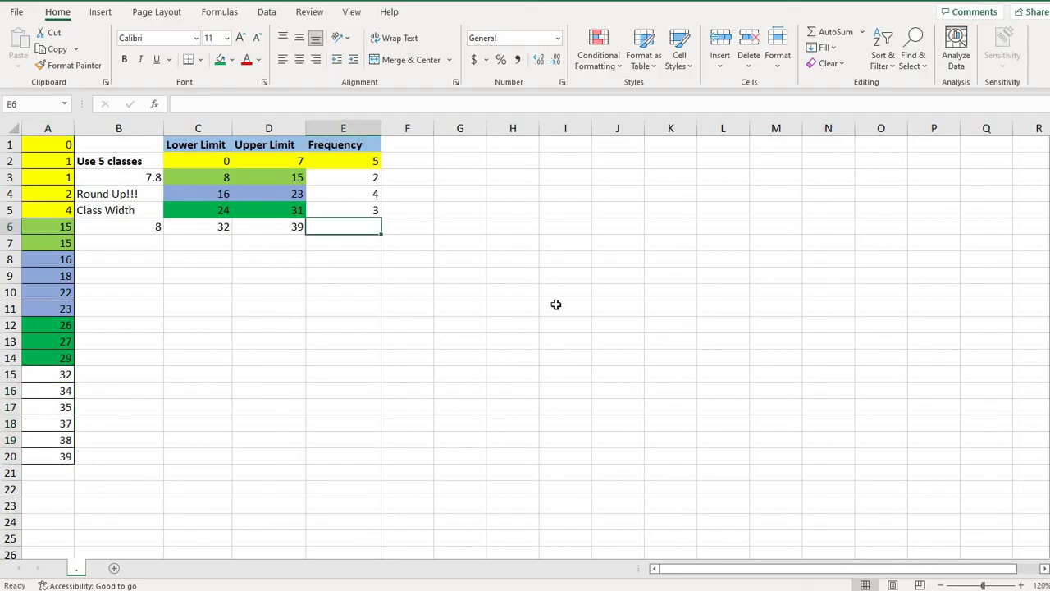
text(6)
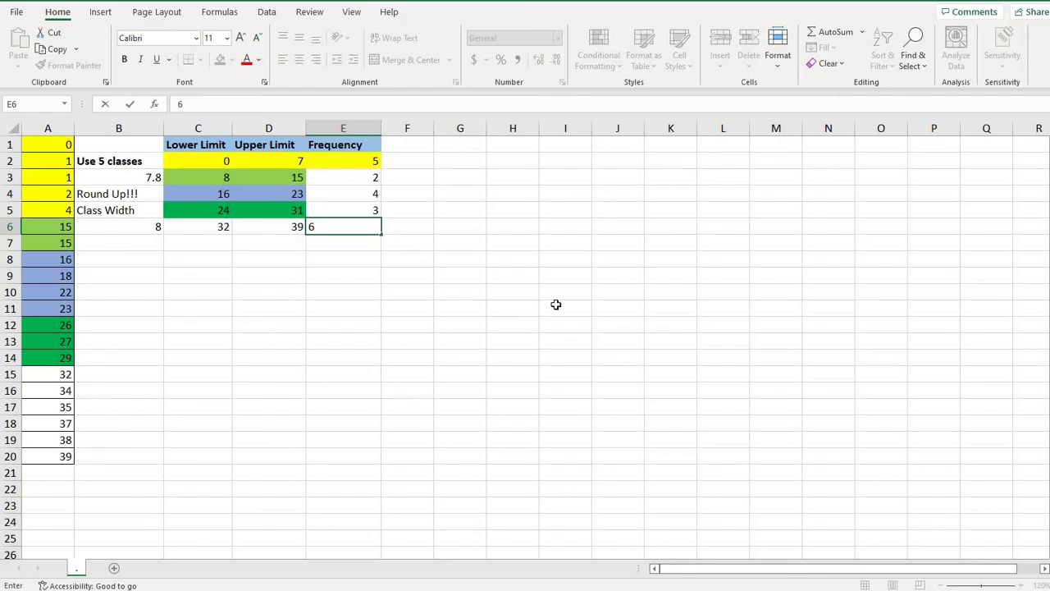
key(Return)
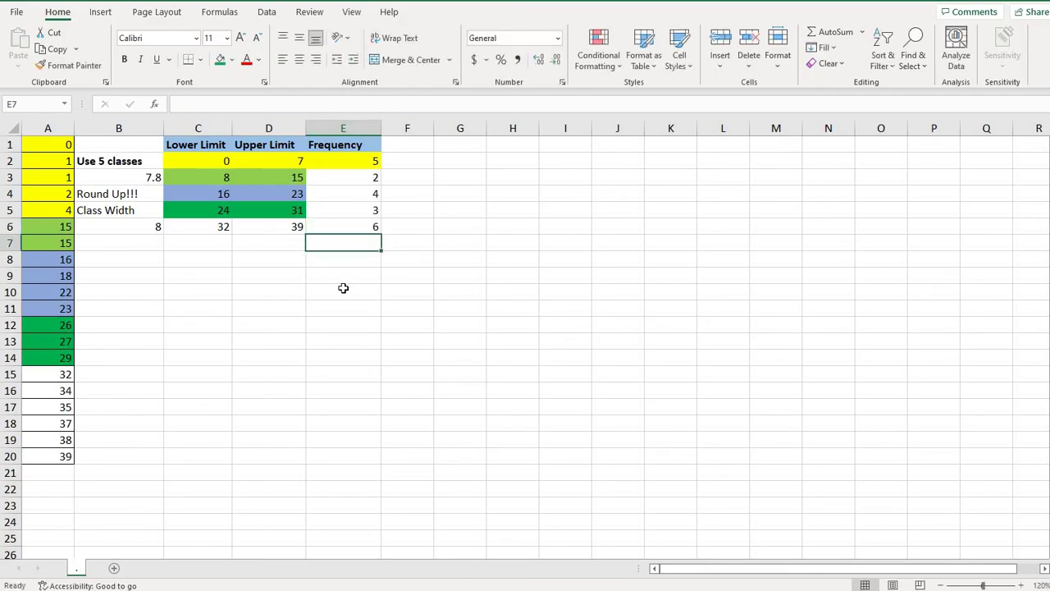
Enter =SUM(E2:E6) in E8, totaling the frequencies to 20
click(321, 260)
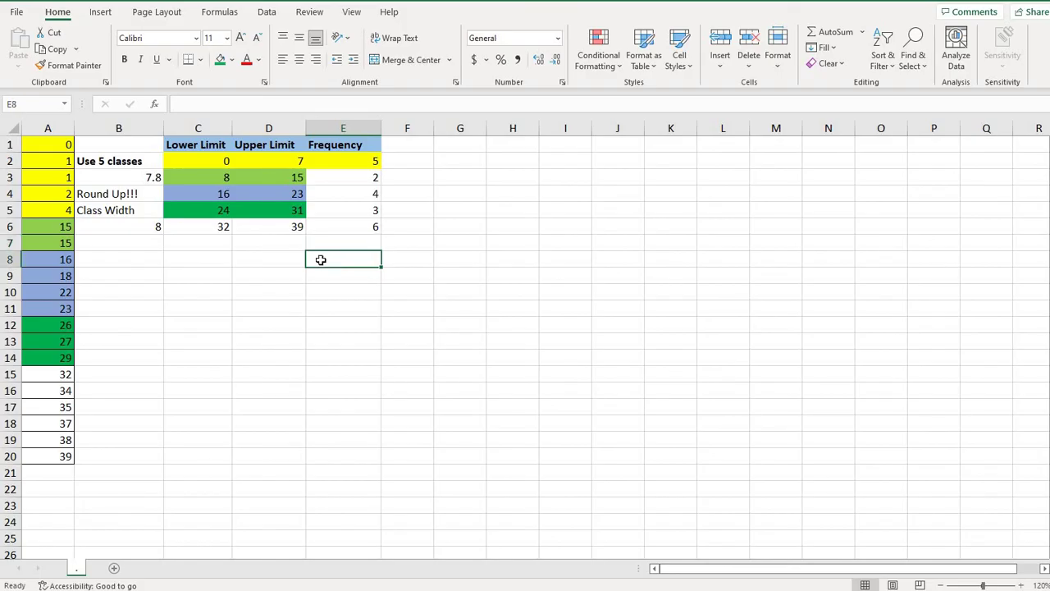
text(=)
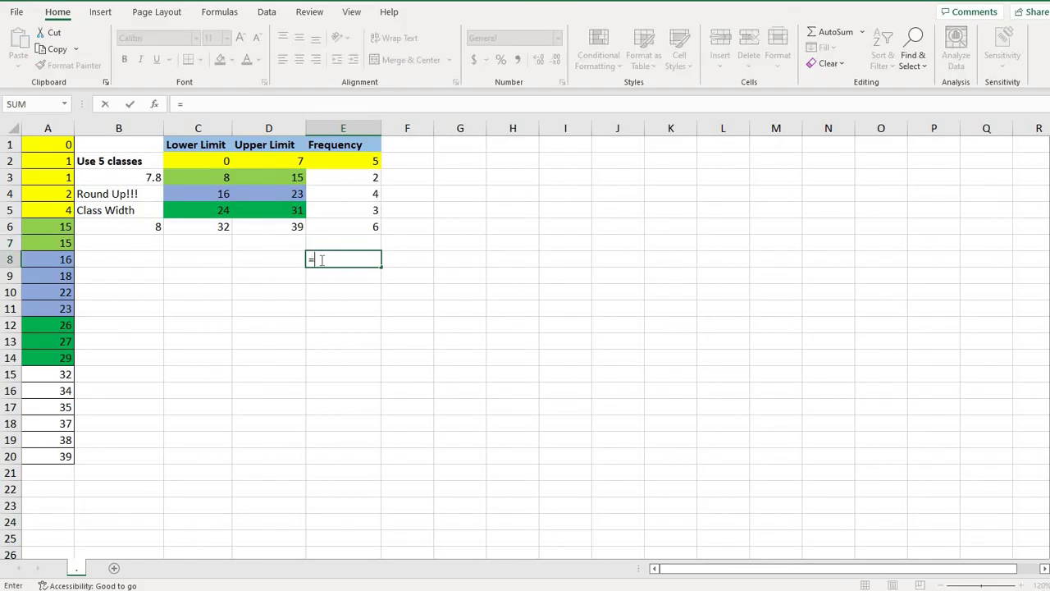
text(sum()
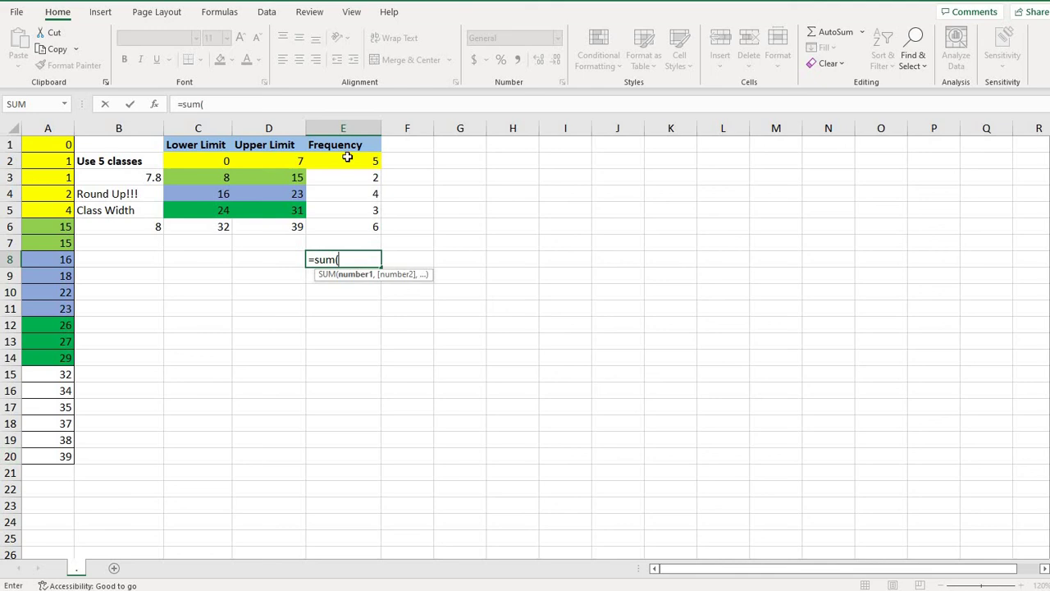
drag(353, 160, 359, 225)
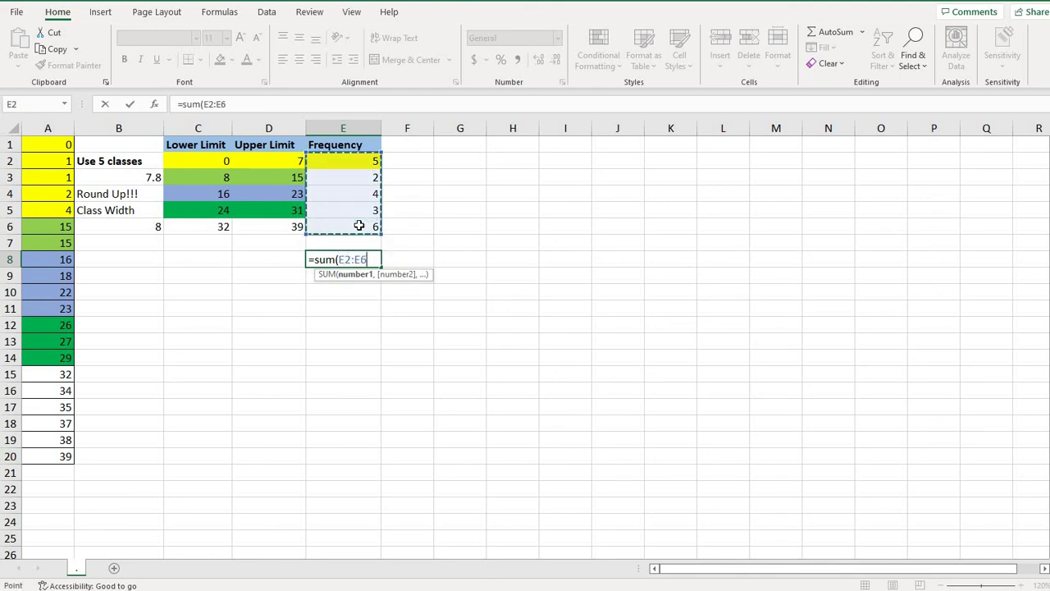
text())
key(Return)
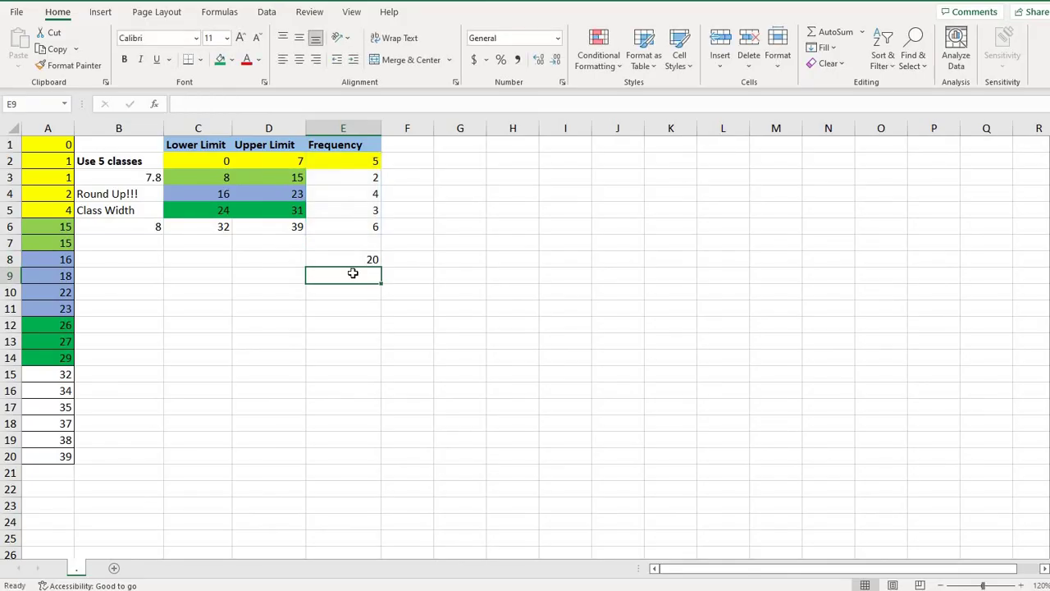